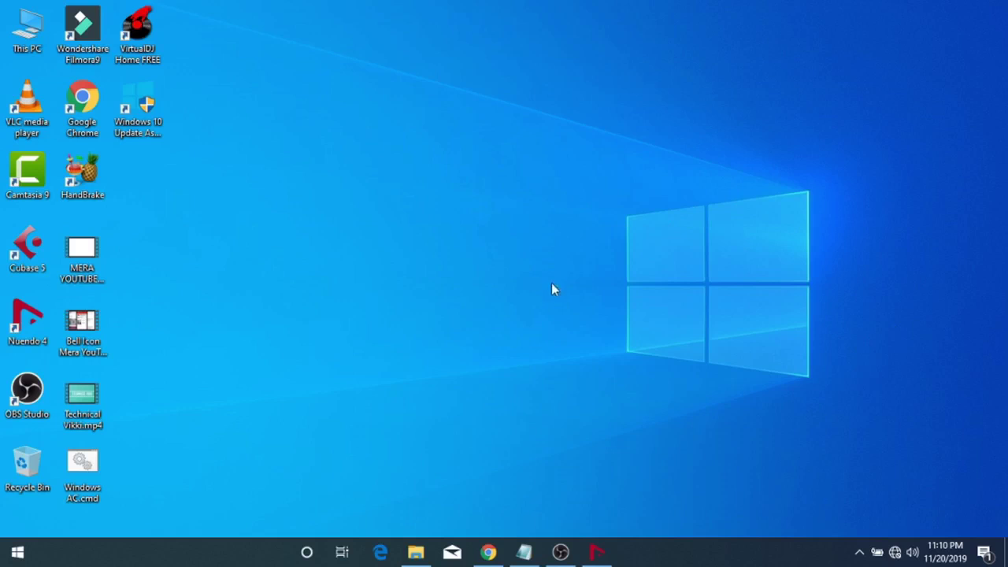
Step: Refresh the desktop, and switch to the open Nuendo project with the Audio 02 track selected
right_click(593, 130)
click(611, 172)
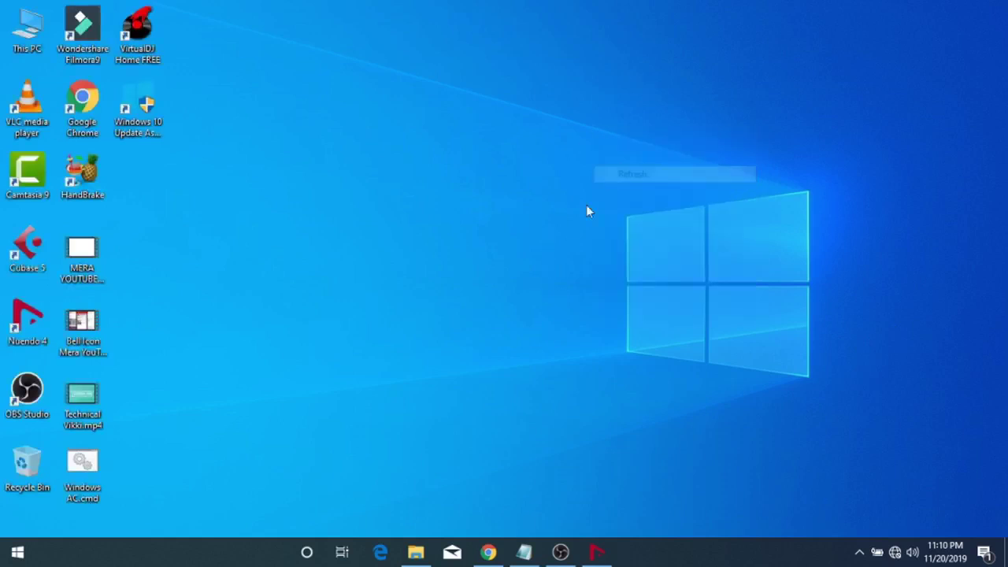
click(604, 551)
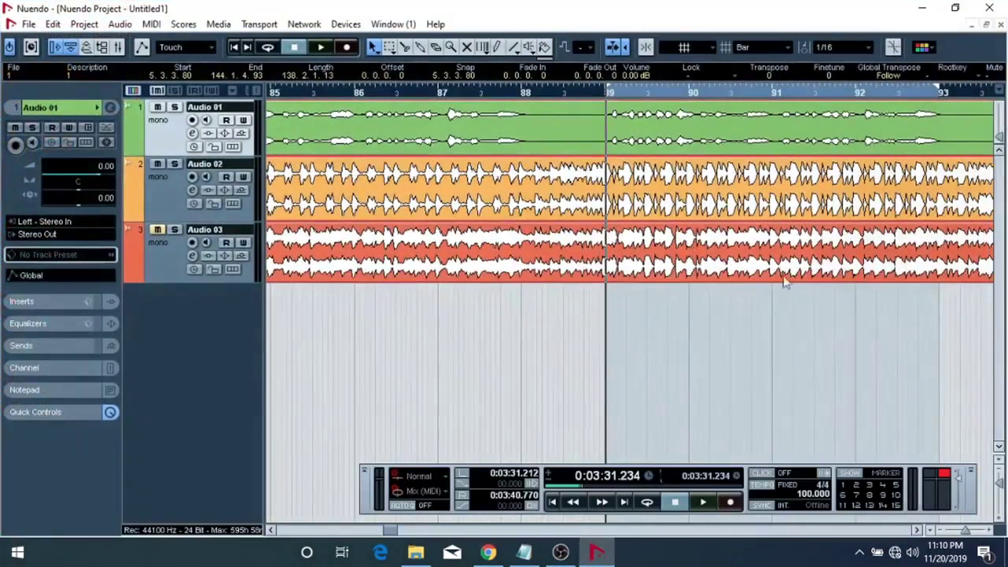
click(164, 191)
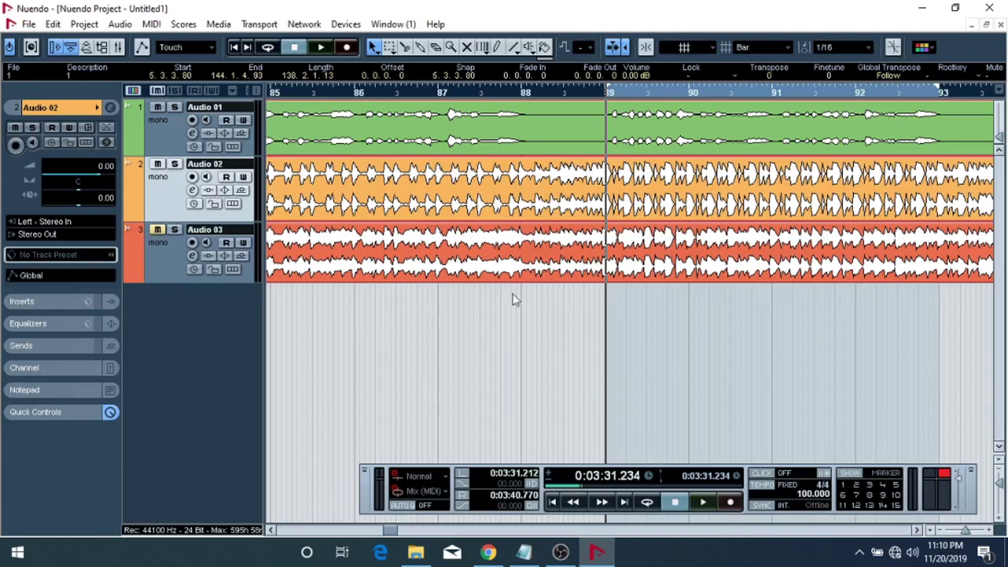
click(917, 531)
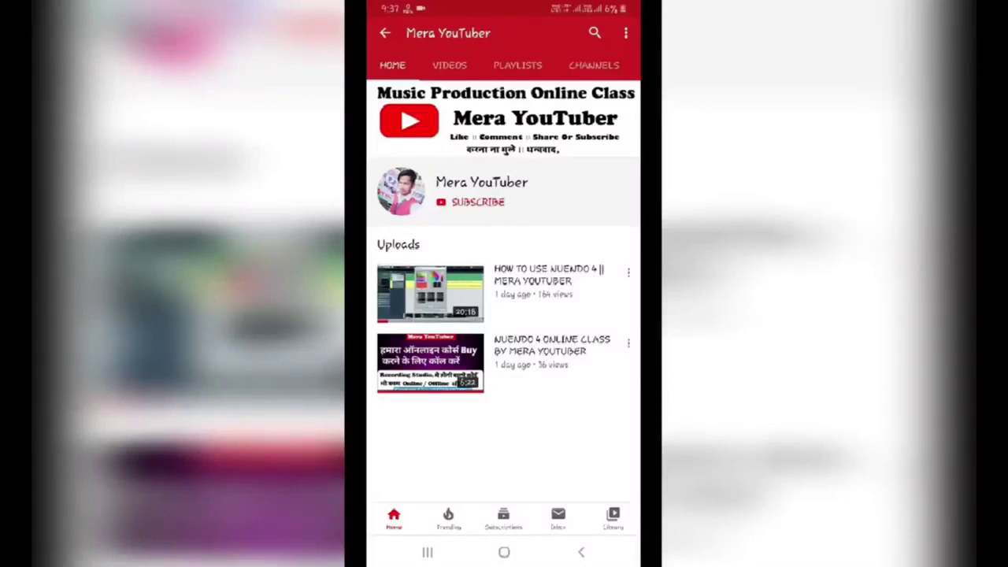
Step: Switch to the Mera YouTuber channel on YouTube, subscribe to it and set its notifications to All
click(470, 202)
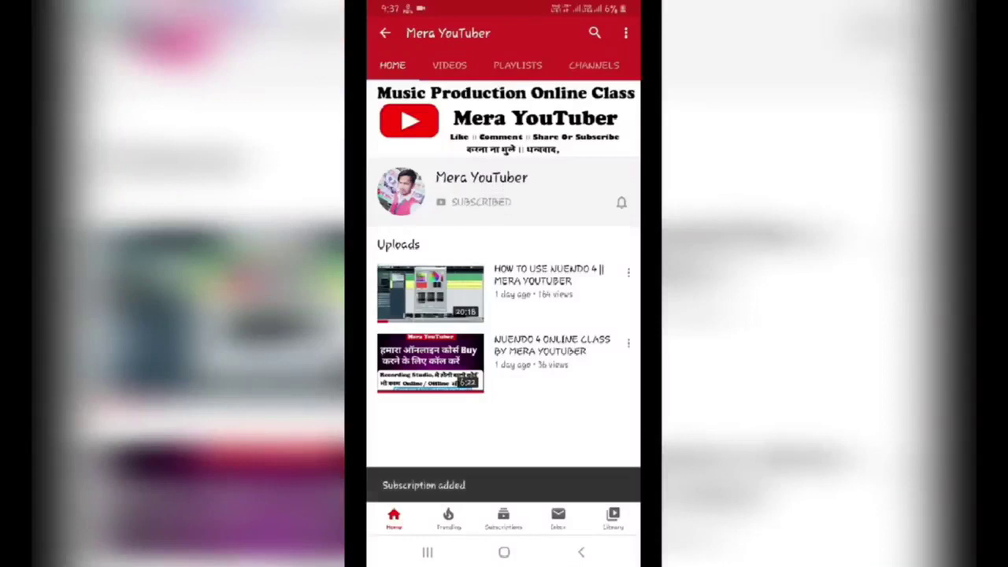
click(622, 201)
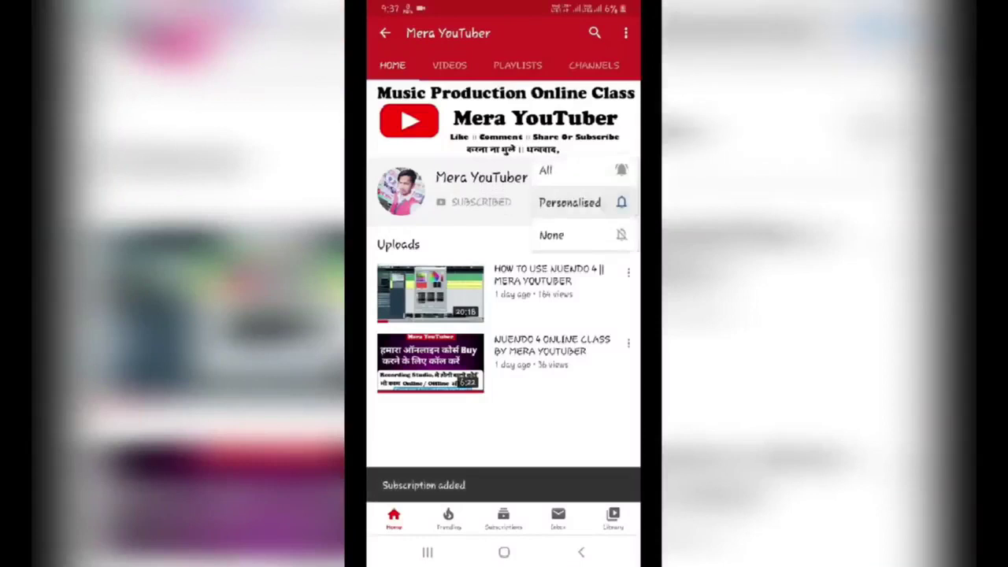
click(552, 169)
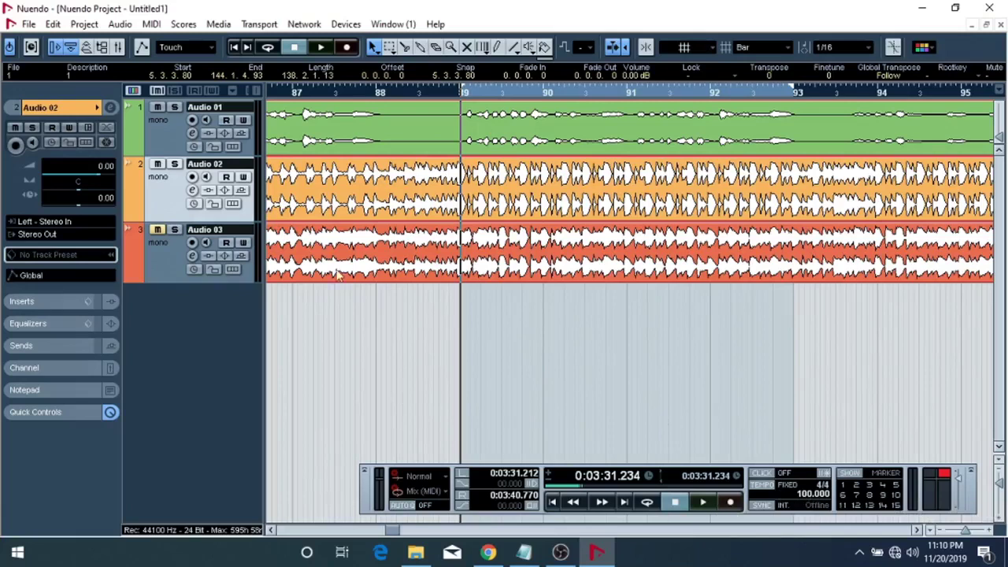
Step: Select the Audio 01 track in Nuendo, play the section from bar 89, and stop playback with no event selected
click(160, 140)
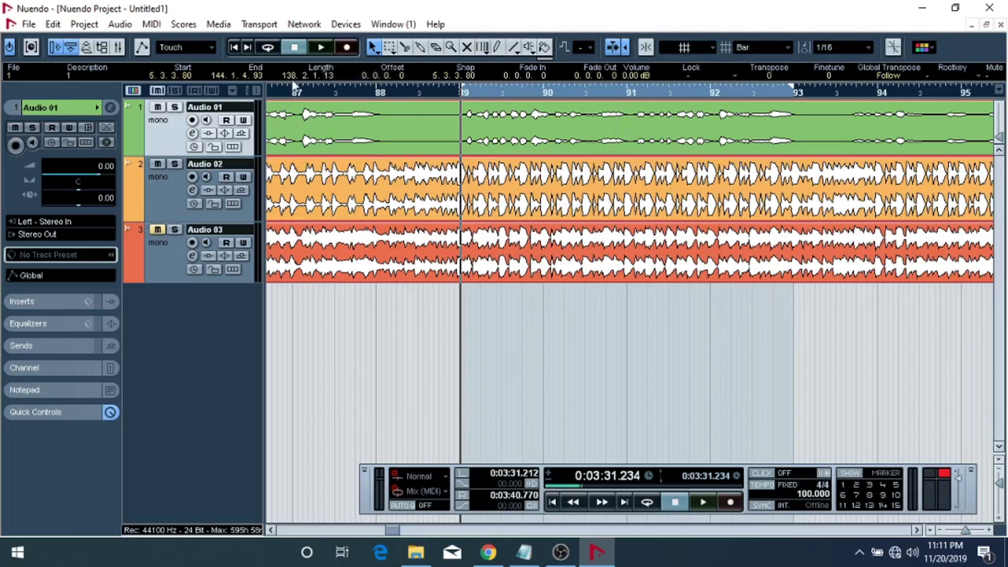
click(320, 49)
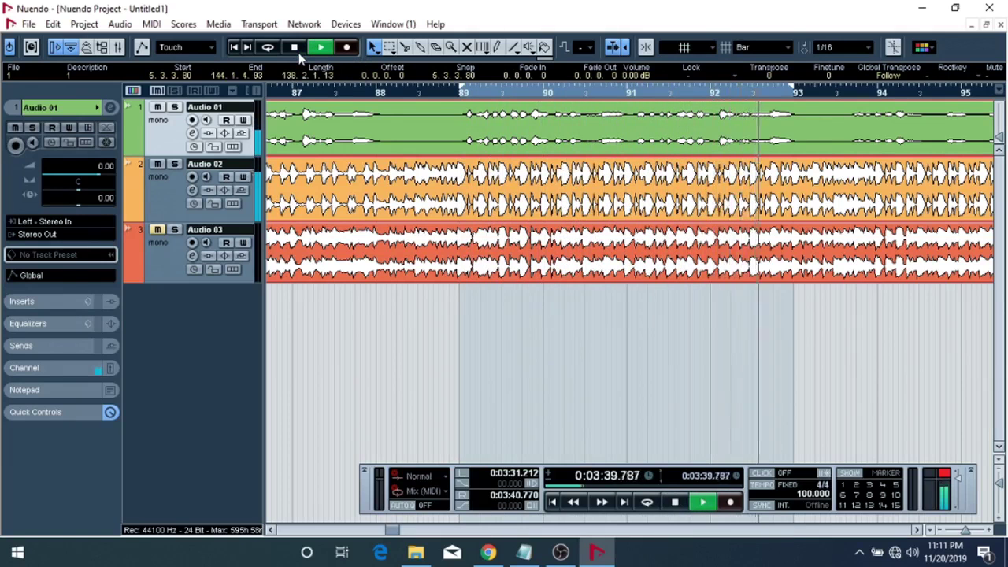
click(295, 48)
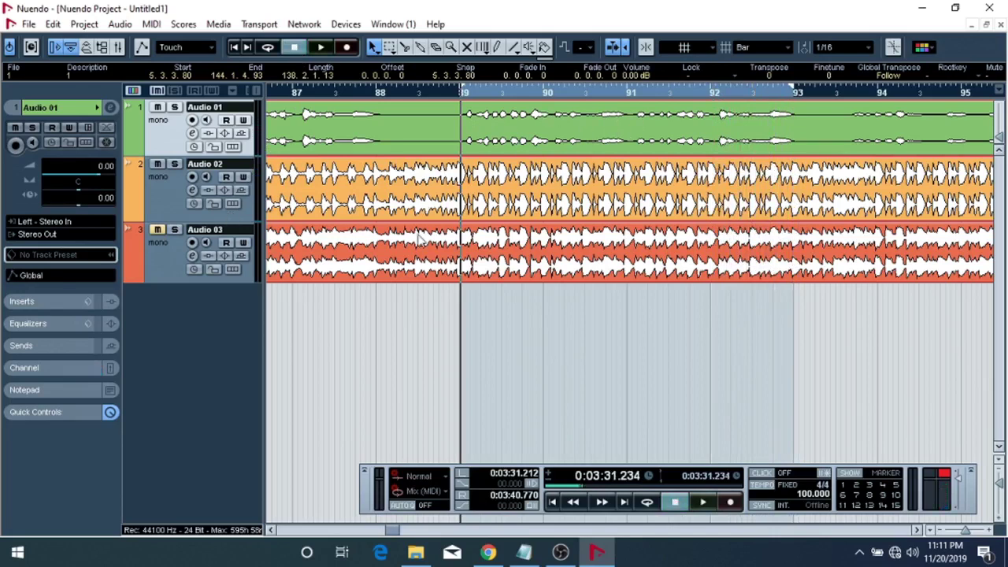
click(427, 310)
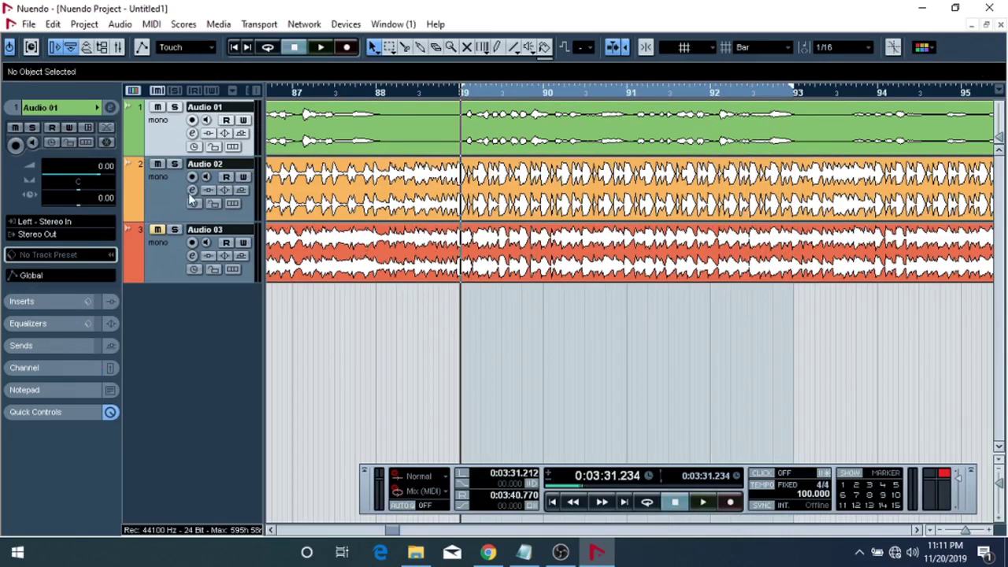
Step: Load the Auto-Tune 8.1 plug-in into the first insert slot of the Audio 01 channel
click(192, 133)
click(240, 157)
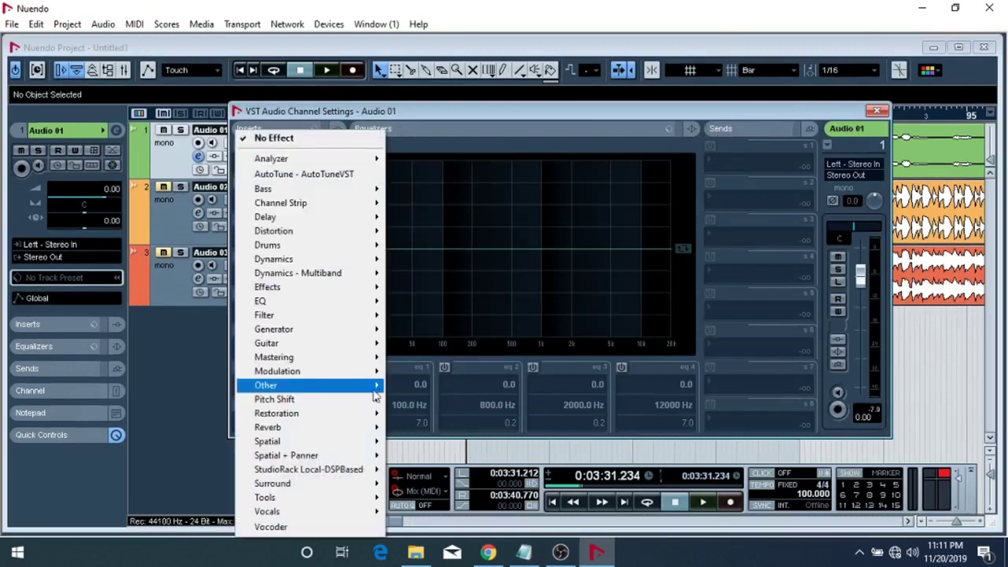
mouse_move(314, 404)
click(398, 403)
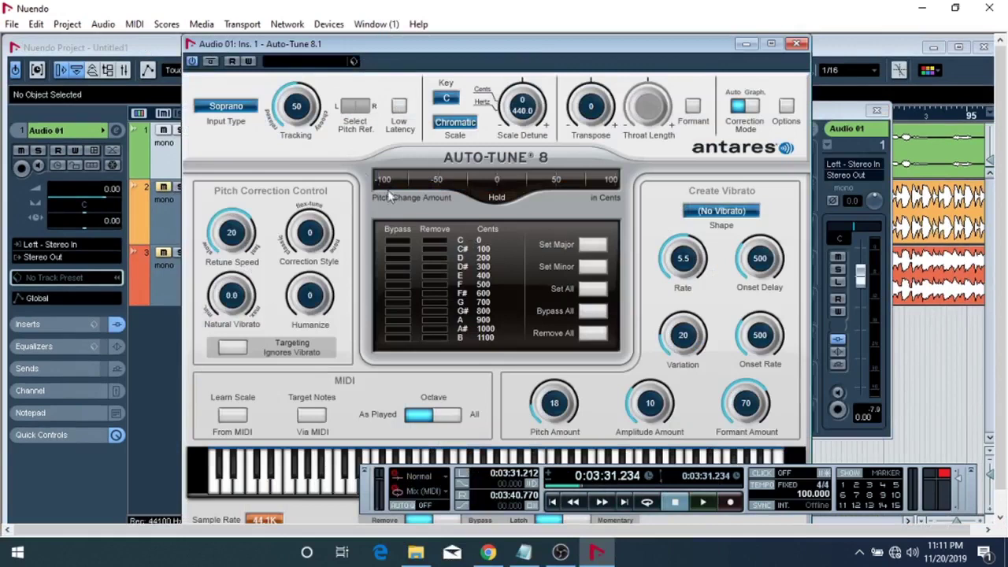
Step: Set the Auto-Tune key to F and the scale to Chromatic
click(454, 102)
click(463, 183)
click(463, 123)
click(479, 105)
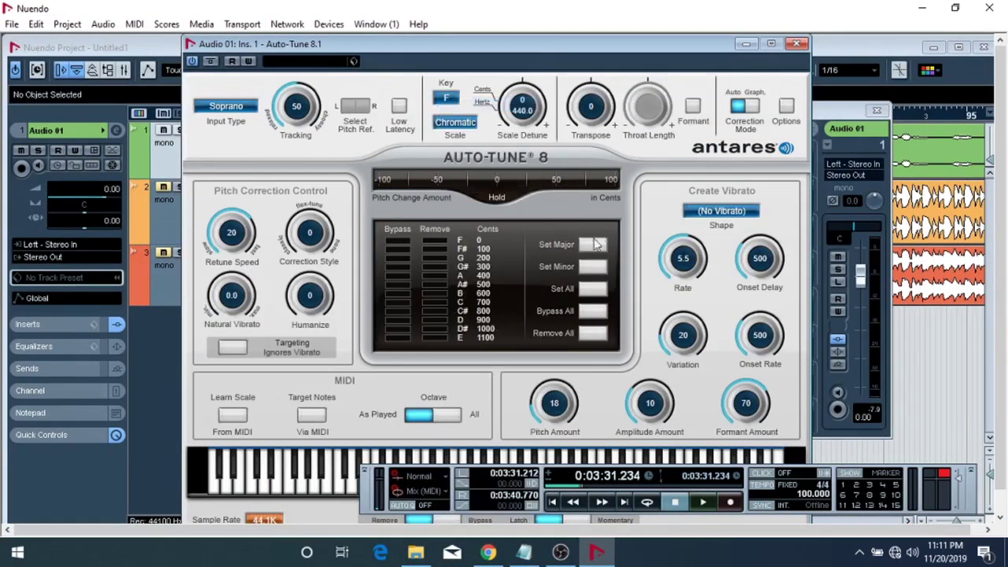
Step: Try a Retune Speed of 0 during playback, set it to 10, and play the vocal section again
drag(257, 227, 278, 149)
key(space)
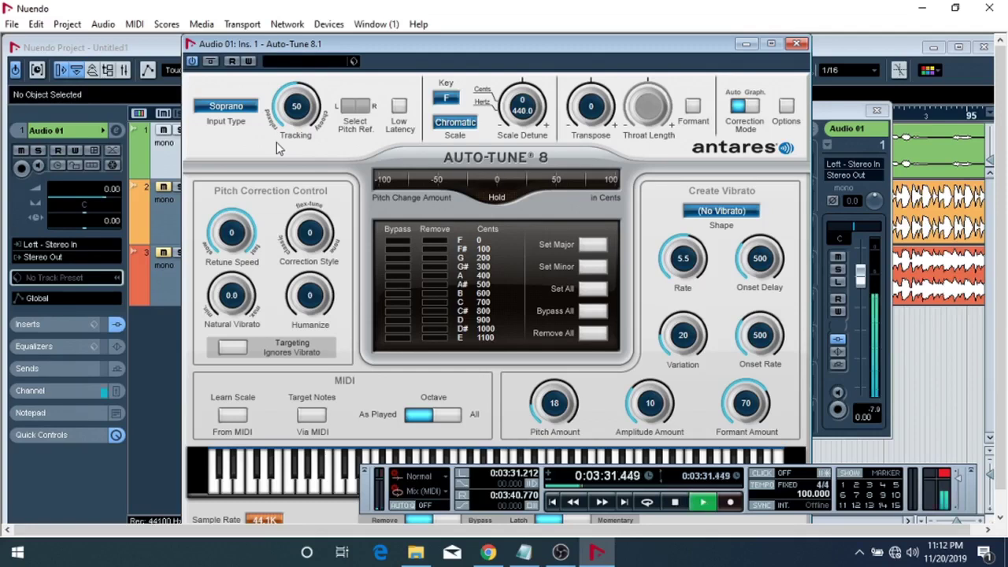
drag(252, 239, 255, 286)
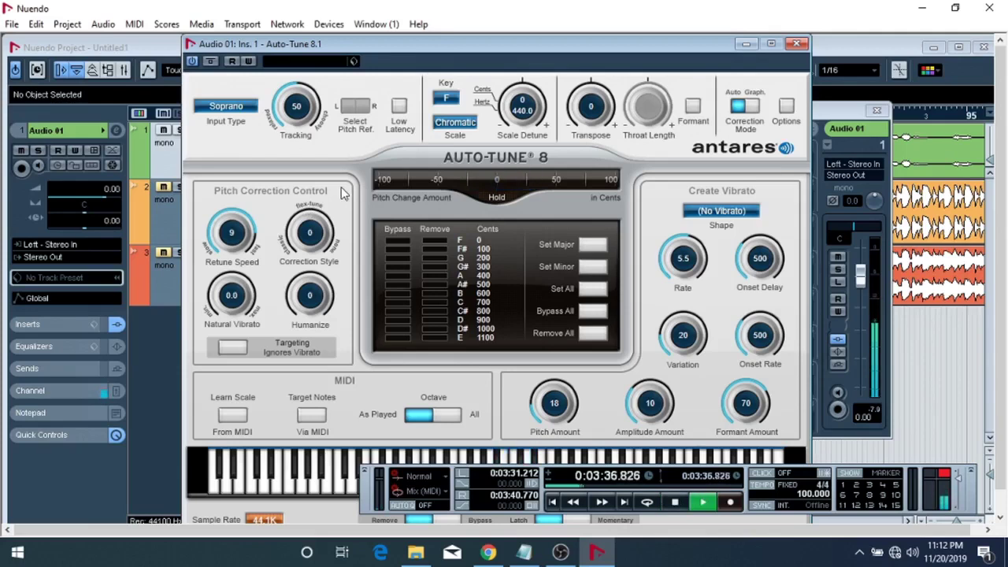
key(space)
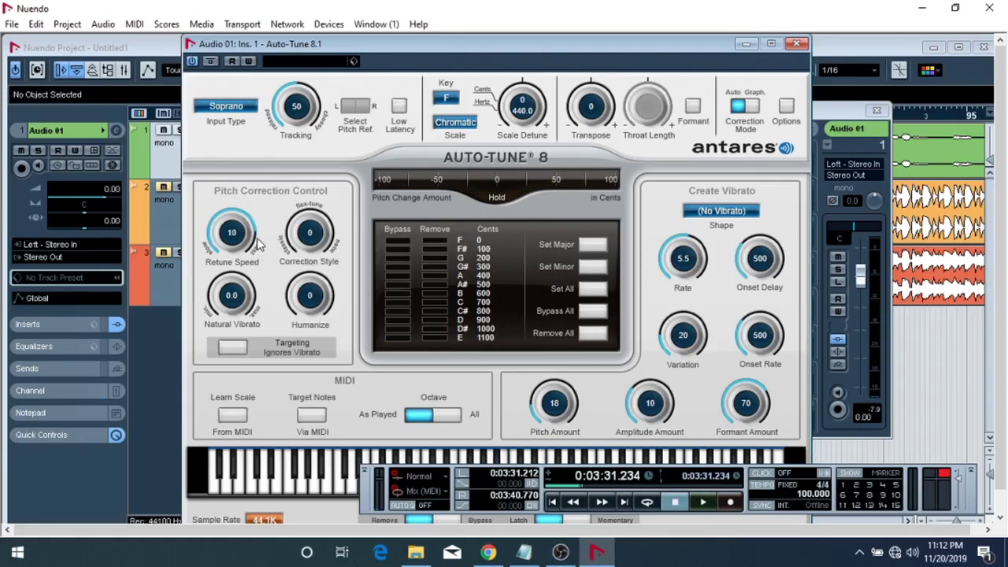
key(space)
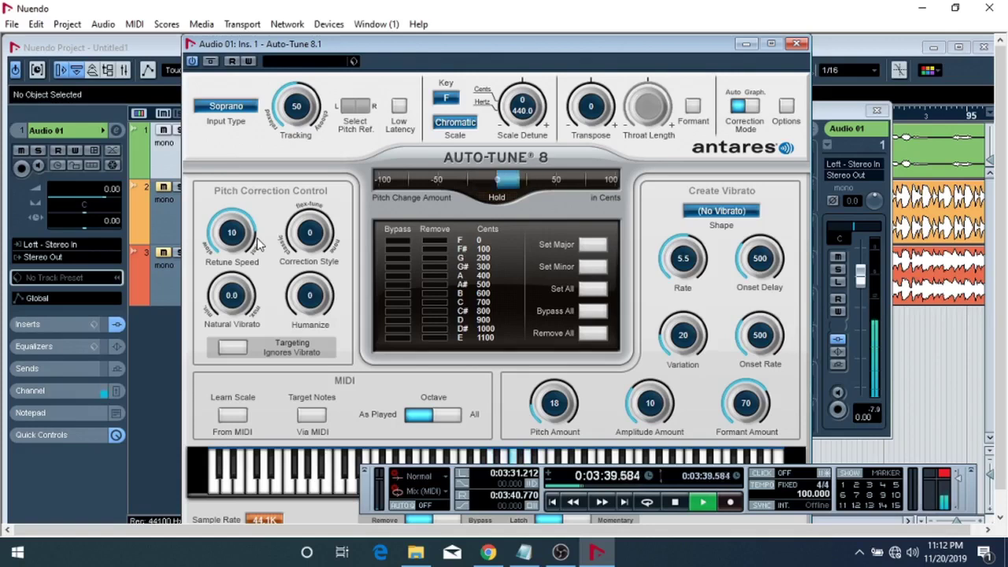
key(space)
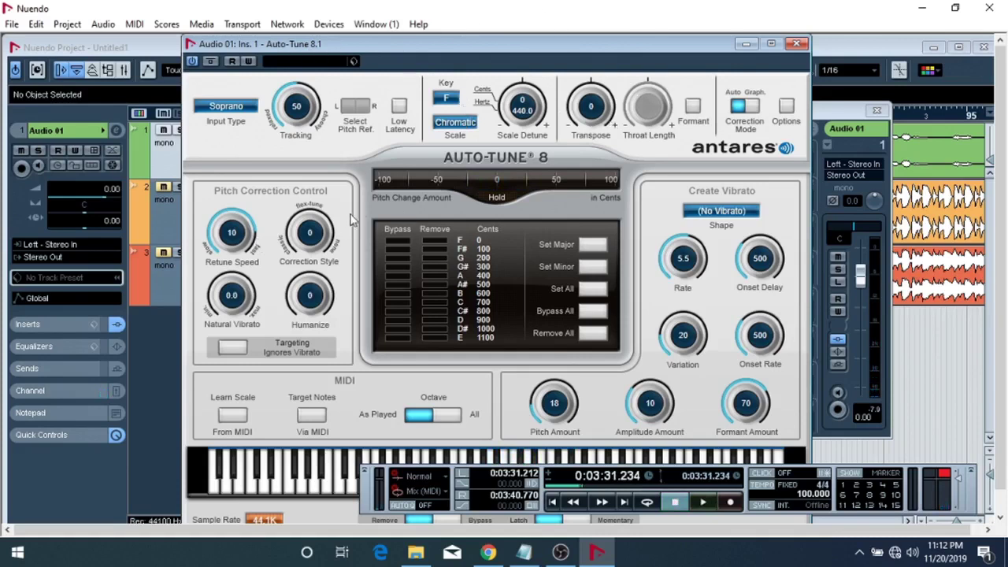
Step: Set the Auto-Tune input type to Alto/Tenor and vibrato shape to Sine Wave, and close the plug-in and channel settings
click(216, 109)
click(236, 124)
click(721, 211)
click(728, 229)
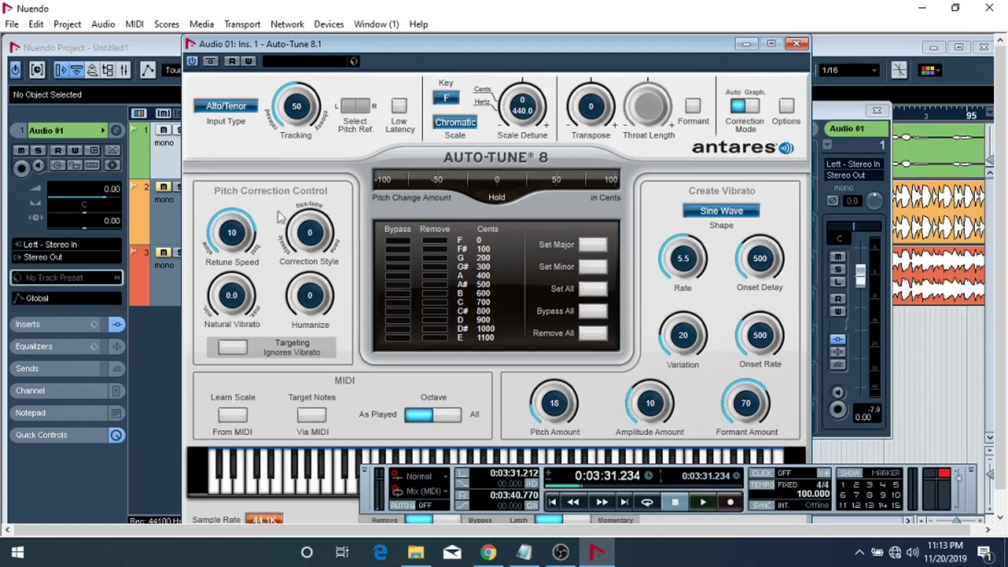
click(798, 45)
click(877, 111)
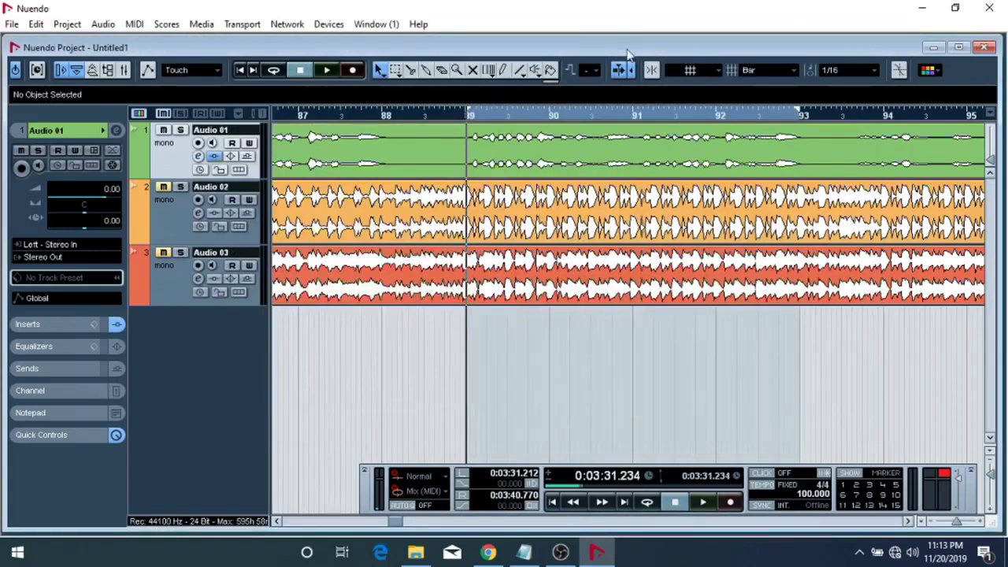
Step: Maximize the project window and add an FX channel track with the RoomWorks SE reverb
double_click(628, 48)
click(245, 192)
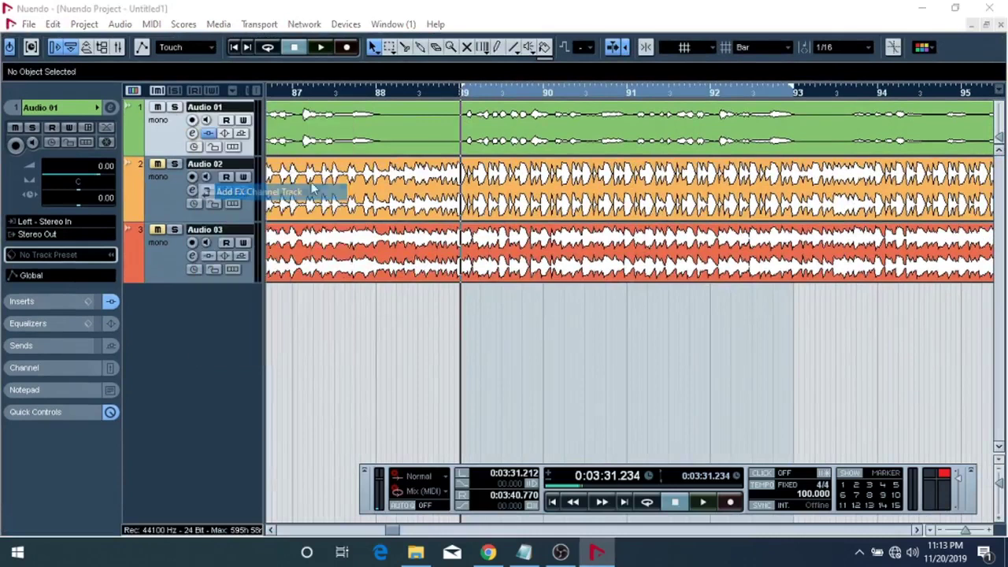
click(410, 235)
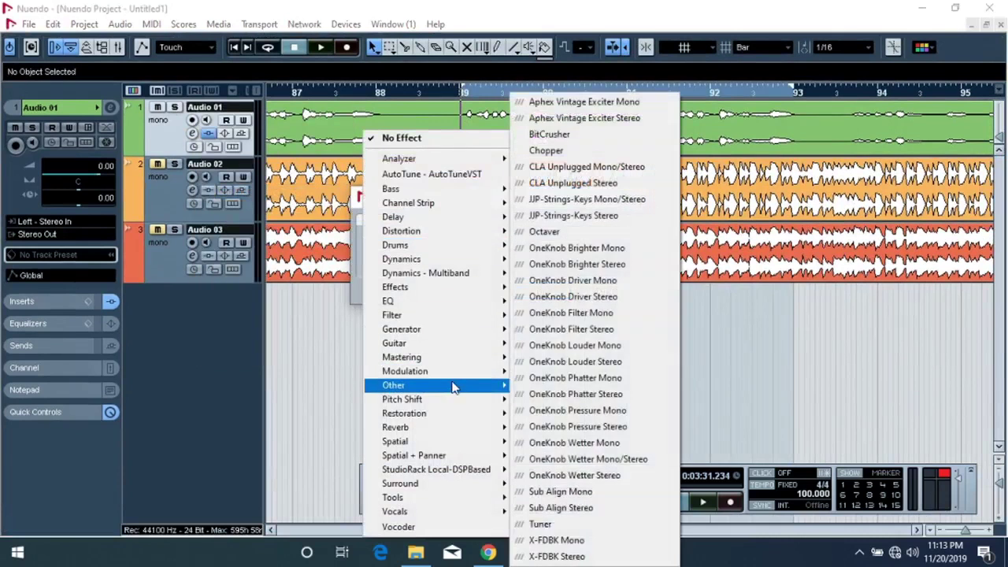
mouse_move(473, 427)
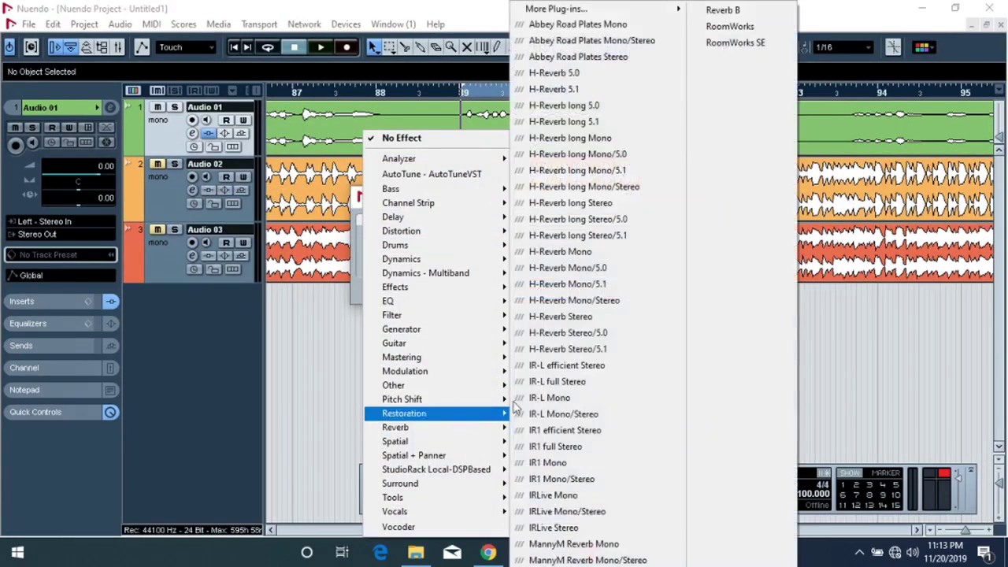
click(735, 43)
click(543, 290)
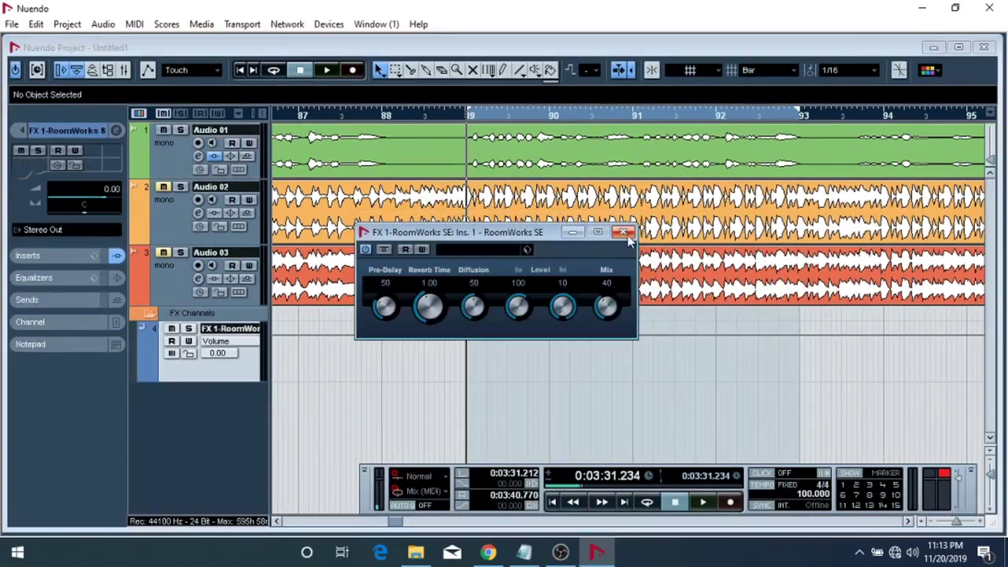
Step: Load the Single Delay preset into RoomWorks SE and close the plug-in window
click(468, 252)
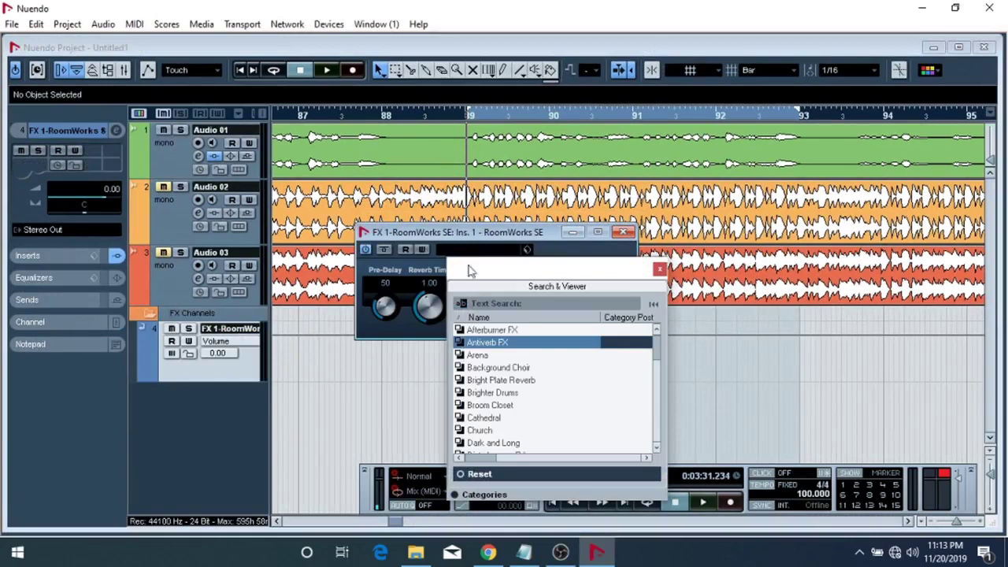
click(511, 393)
scroll(510, 393, down, 2)
scroll(510, 395, down, 3)
scroll(510, 396, down, 2)
scroll(523, 368, down, 4)
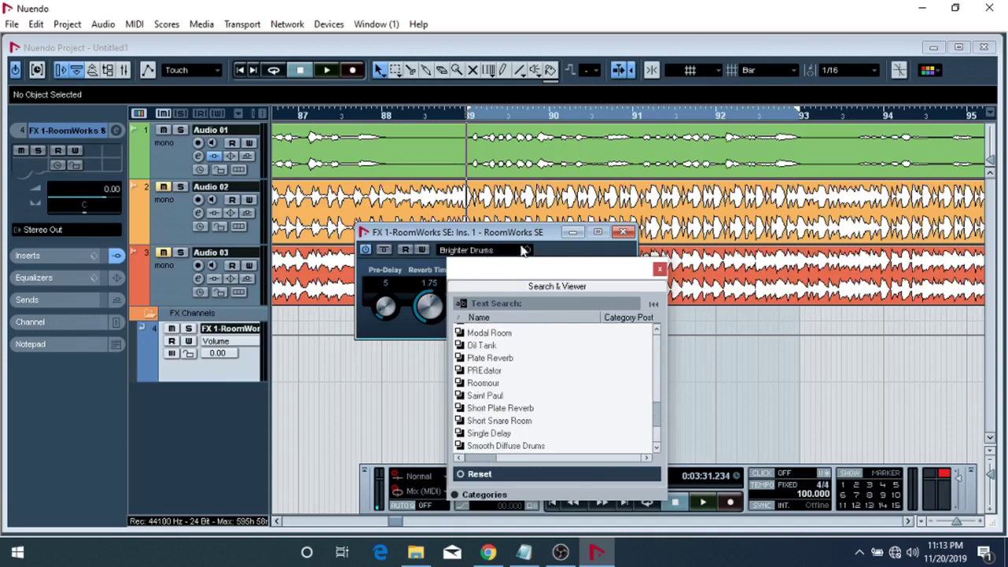
double_click(486, 434)
key(Escape)
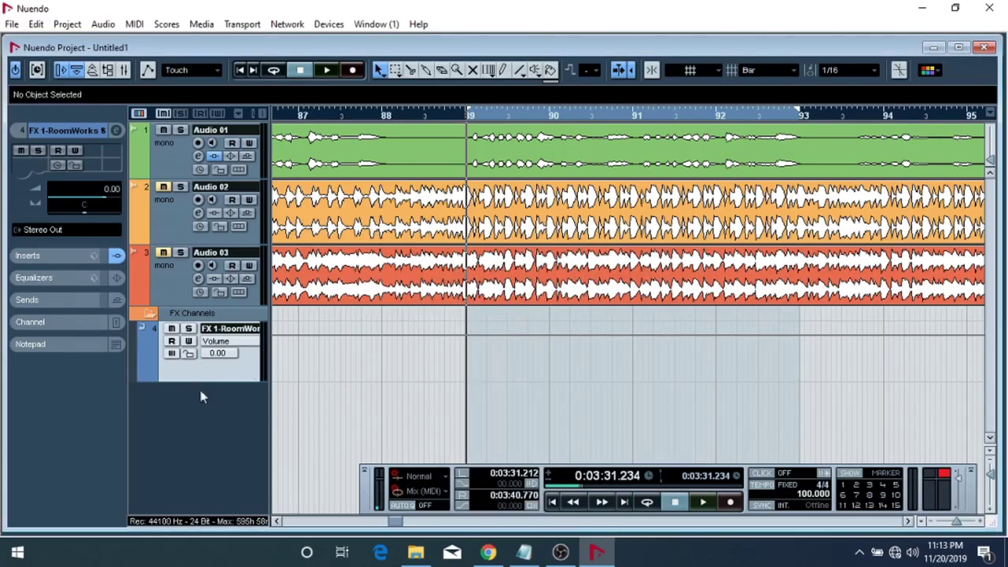
Step: Add a second FX channel track with the RVerb Mono/Stereo effect in Mono configuration, and close its plug-in window
right_click(210, 417)
click(259, 261)
click(444, 242)
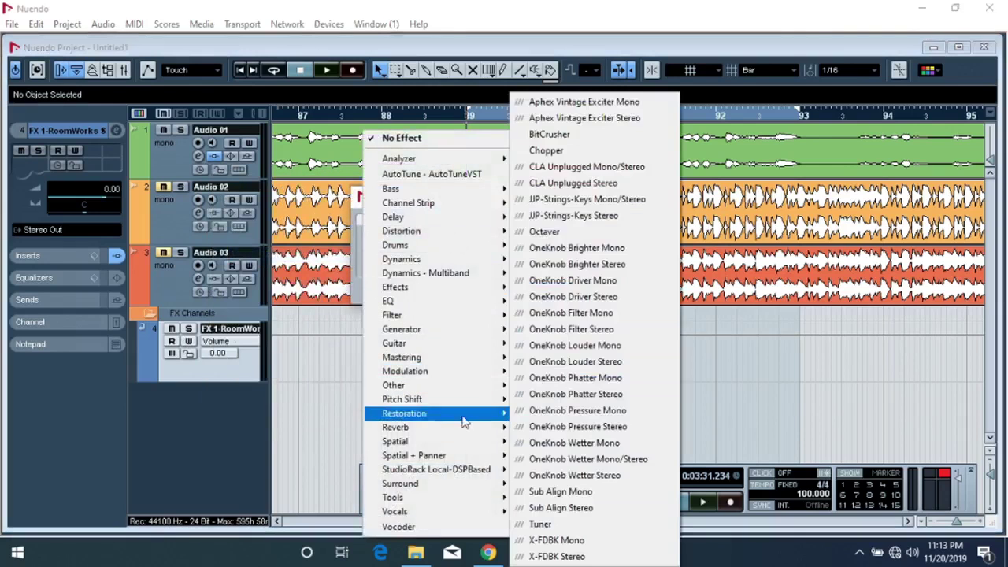
mouse_move(461, 426)
mouse_move(623, 10)
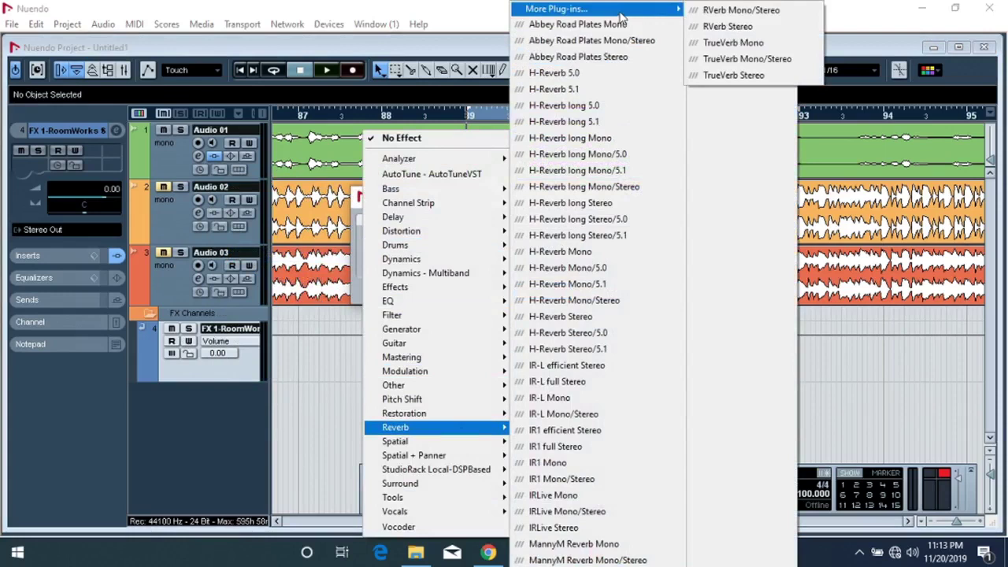
click(732, 11)
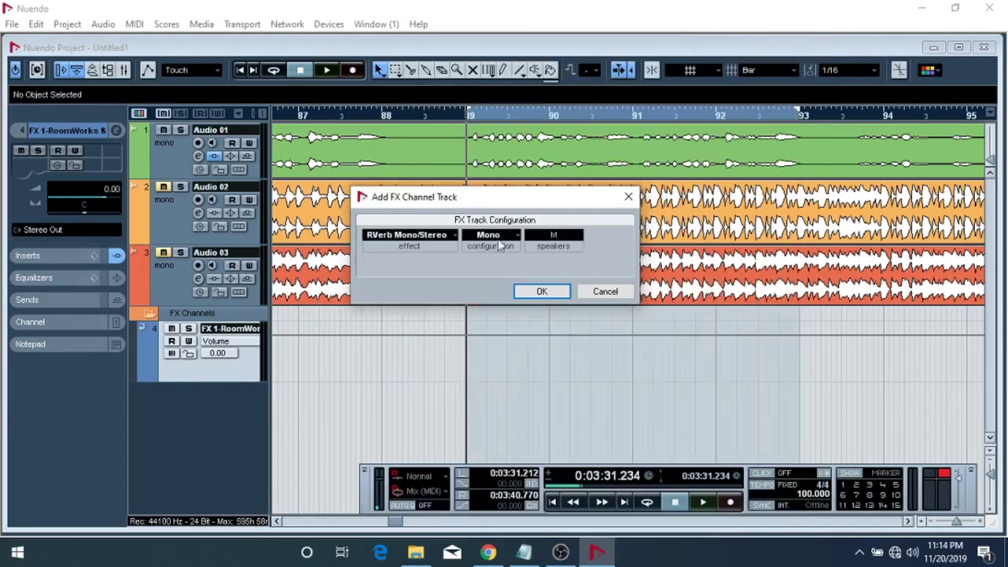
click(542, 292)
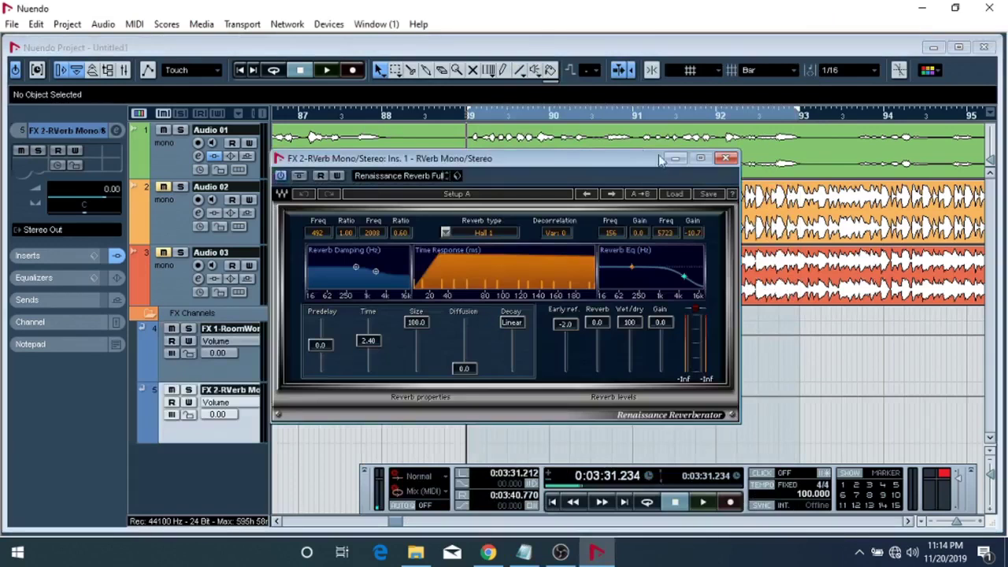
click(726, 159)
Step: Add a third FX channel track with the PingPongDelay effect in Mono configuration
right_click(226, 471)
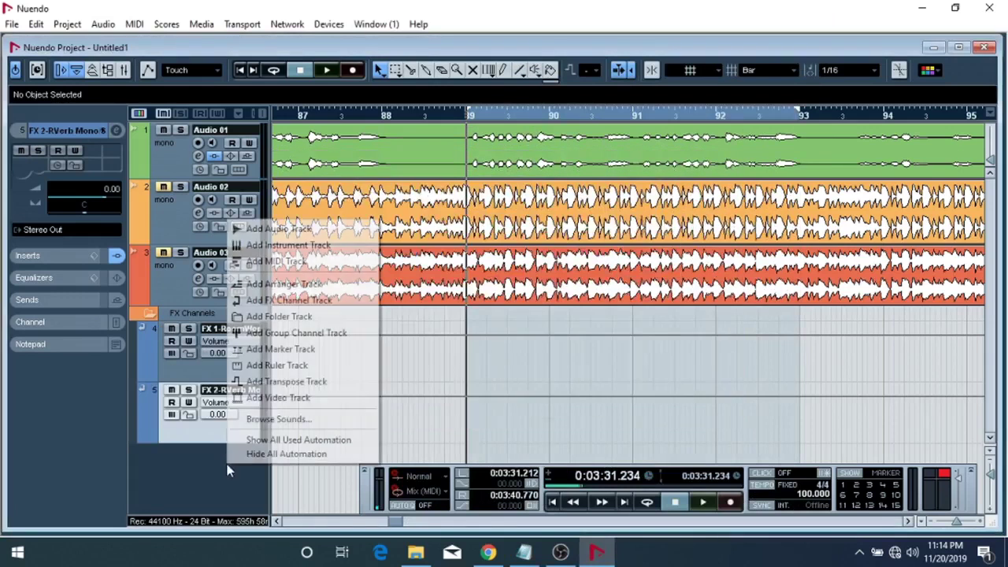
click(289, 300)
click(447, 243)
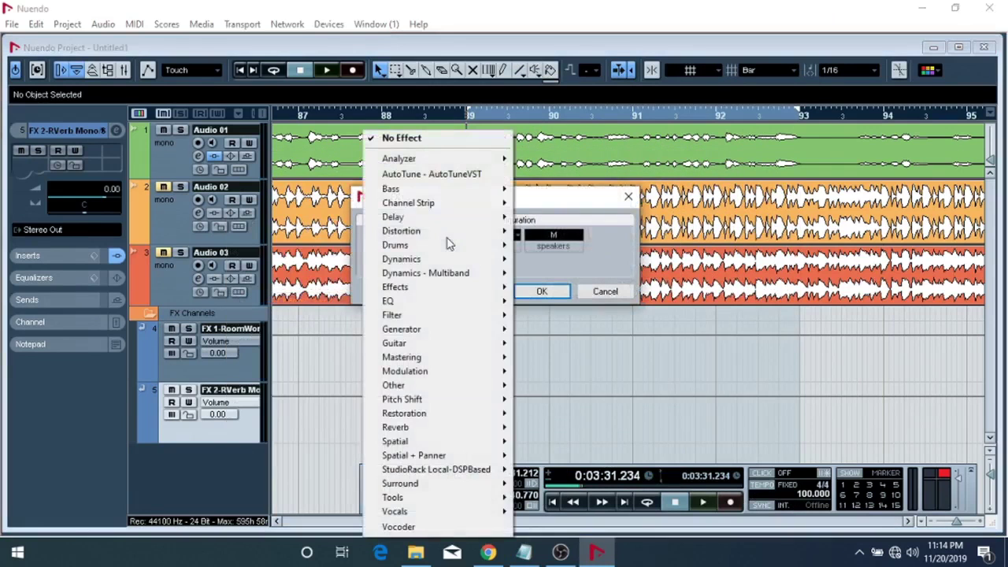
mouse_move(465, 219)
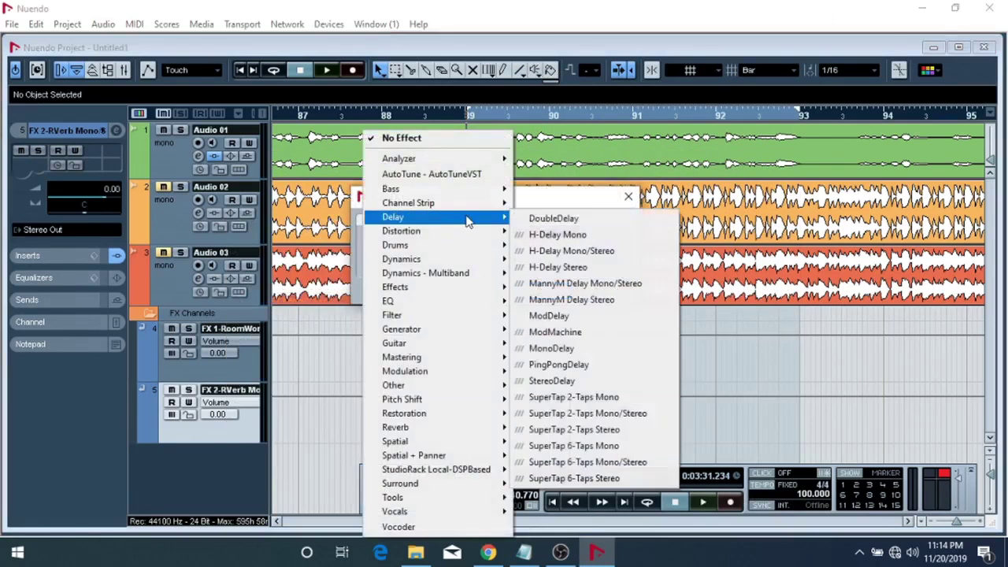
click(557, 364)
click(540, 292)
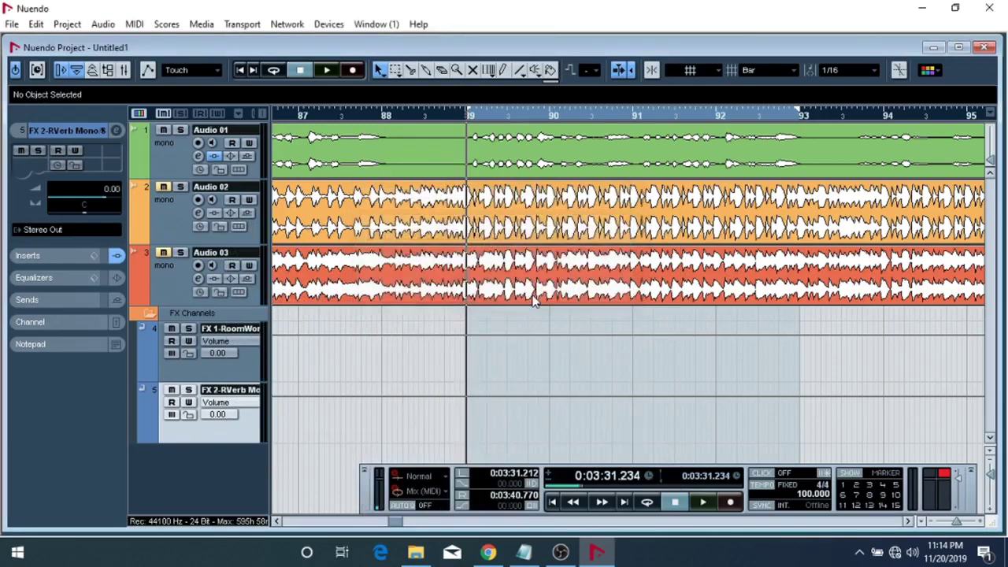
Step: Pick a preset for PingPongDelay from its preset browser and close the plug-in window
click(513, 250)
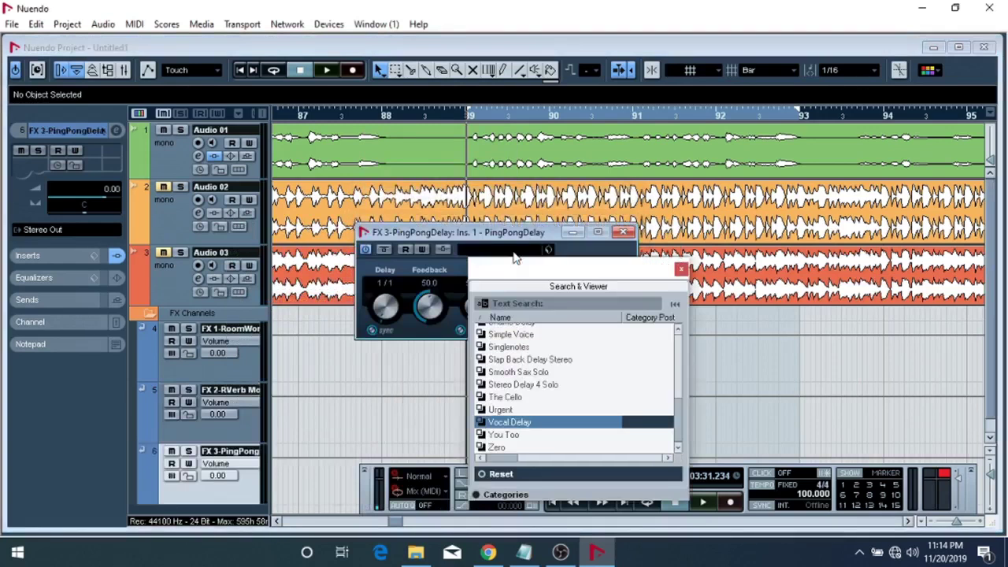
double_click(508, 410)
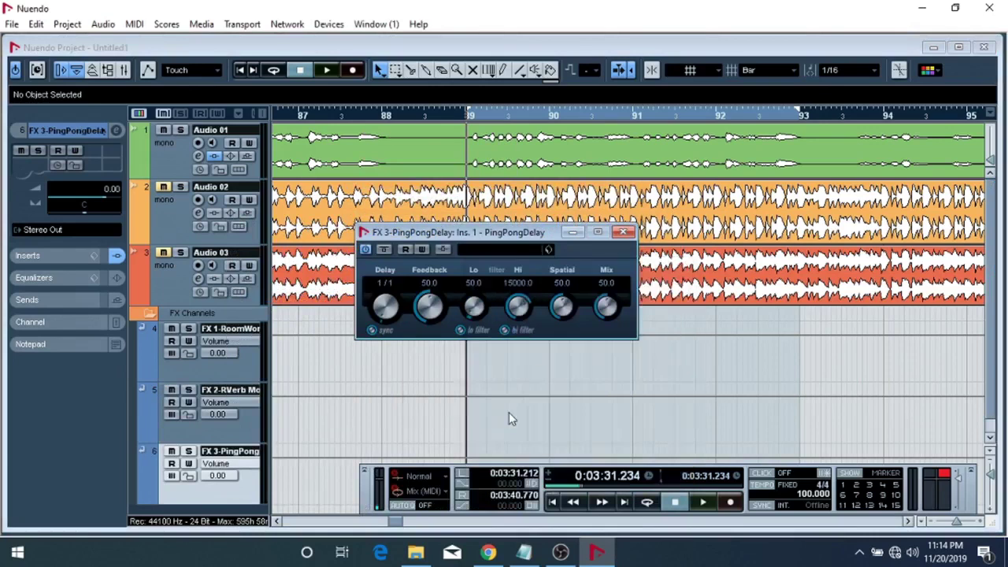
click(623, 232)
Step: In Audio 01's channel settings, assign the first three sends to FX 1-RoomWorks SE at -16.62, FX 2-RVerb Mono/Stereo and FX 3-PingPongDelay
click(176, 162)
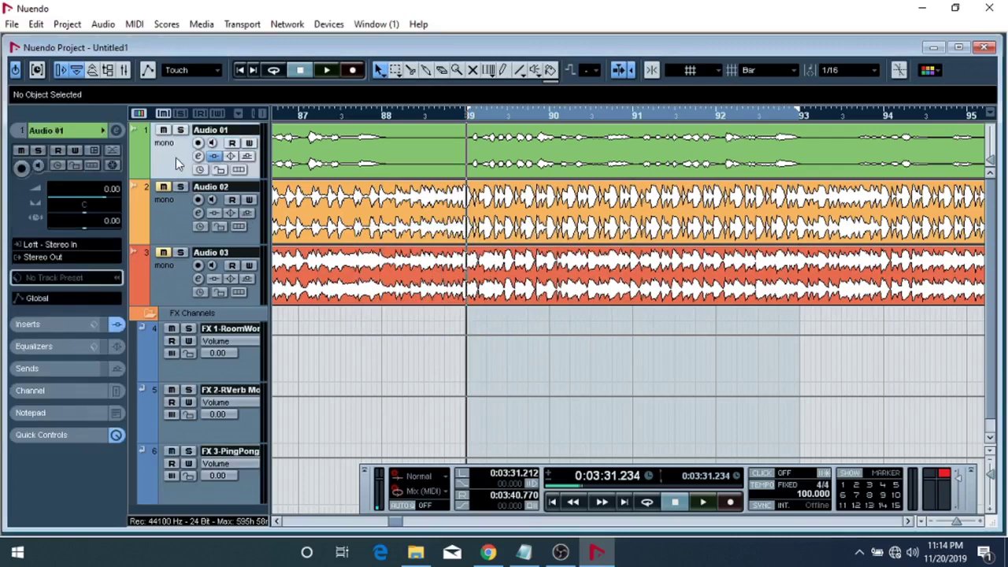
click(197, 157)
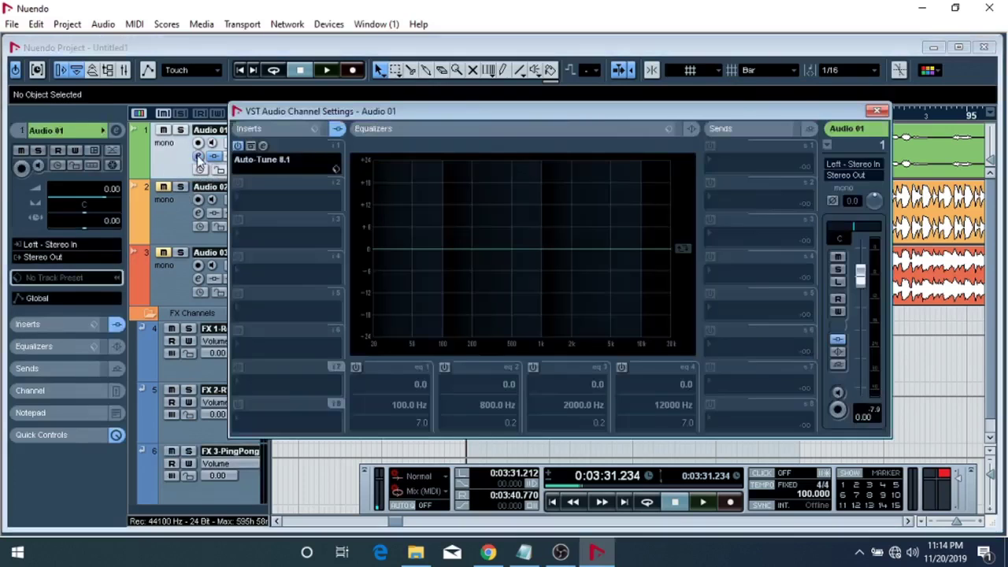
click(725, 143)
click(752, 197)
click(725, 194)
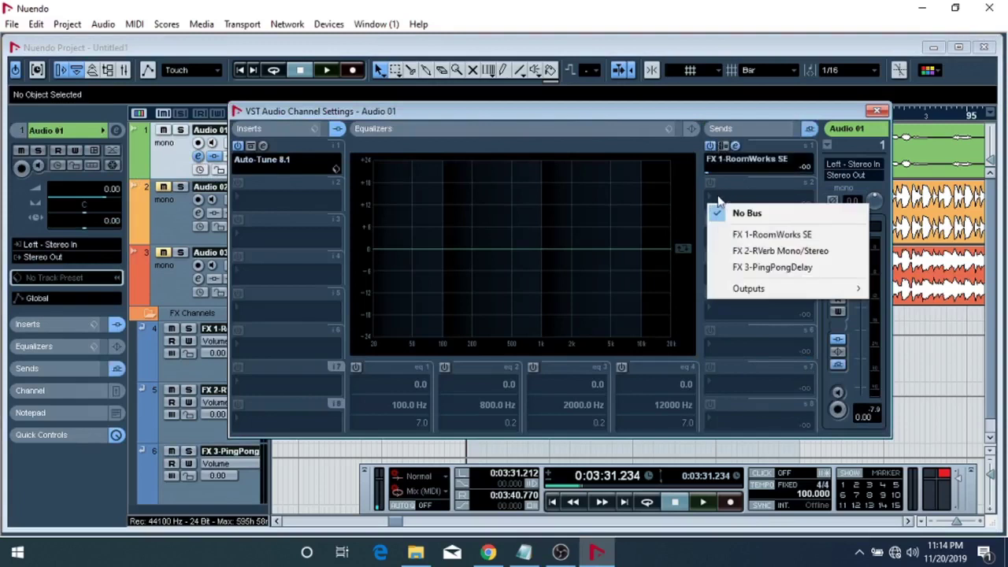
click(725, 249)
click(712, 230)
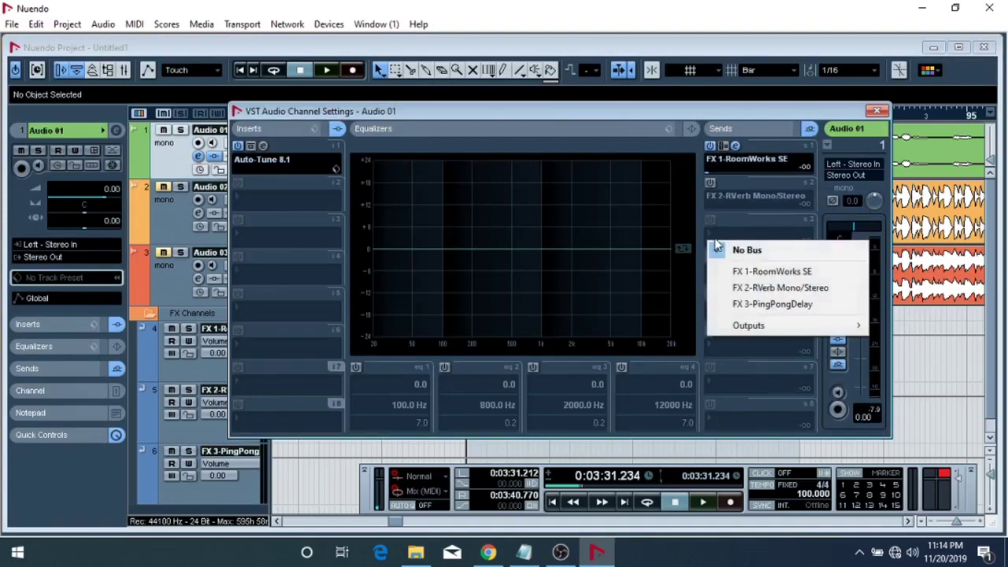
click(725, 306)
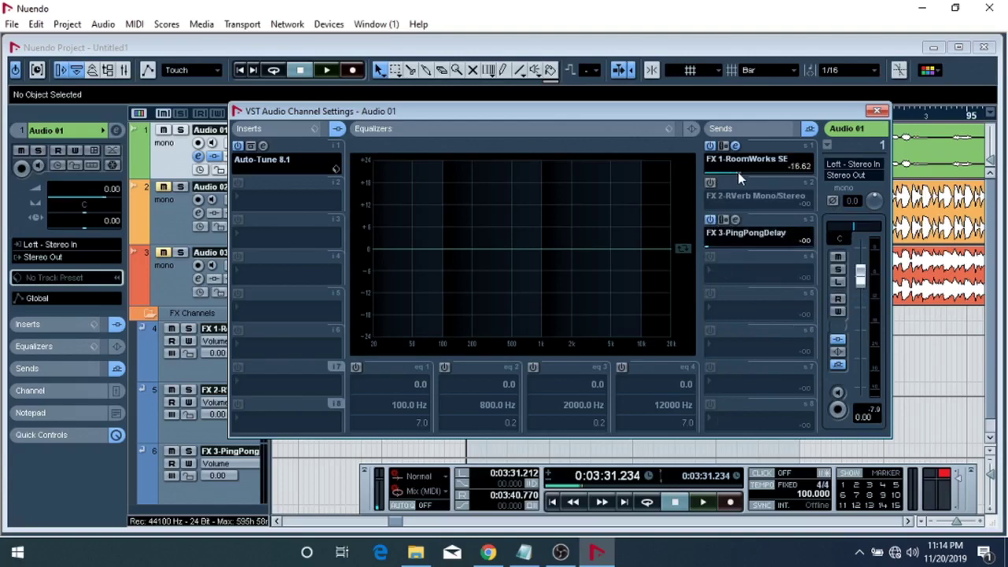
Step: During playback, activate the RVerb send and set its level to -31.21 and the PingPongDelay send level to -46.2
key(space)
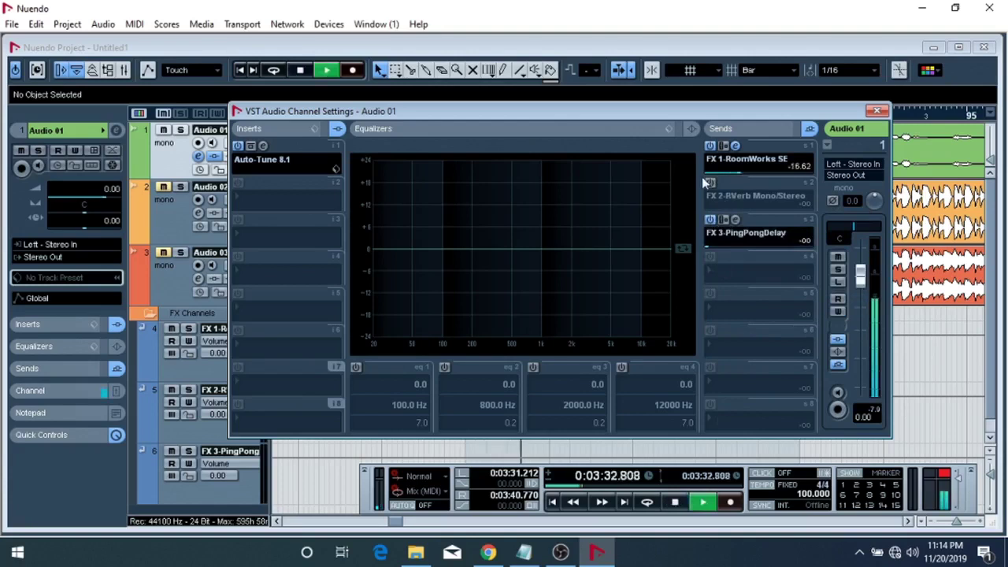
click(710, 183)
click(718, 203)
click(715, 198)
drag(711, 211, 712, 247)
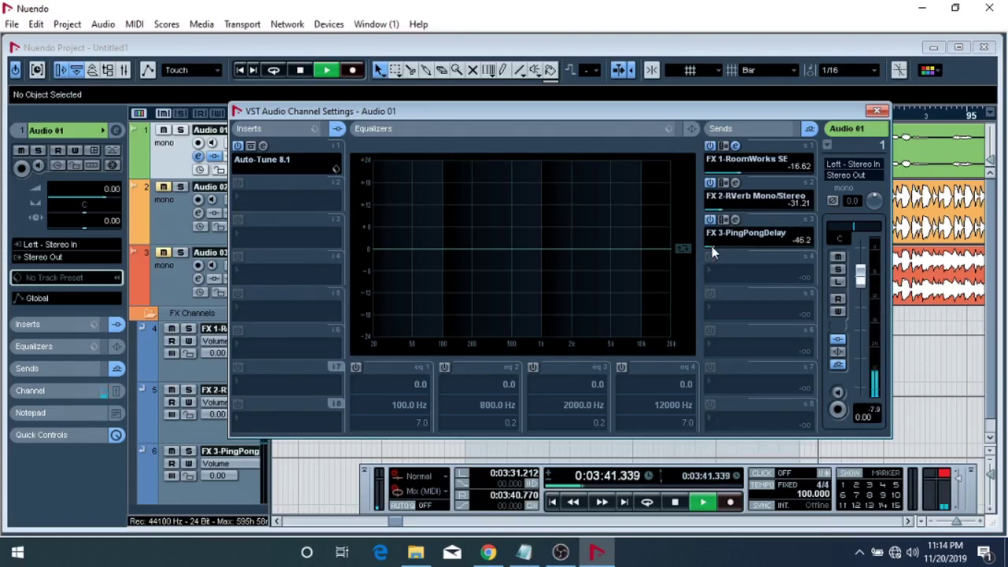
key(space)
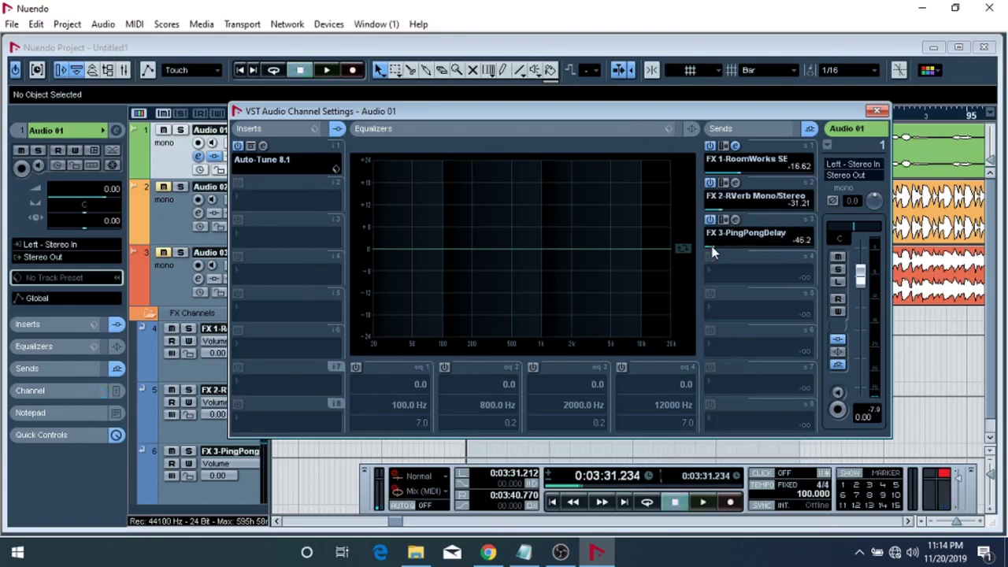
Step: Play the marked section again to audition the vocal with its three effect sends
key(space)
key(space)
key(space)
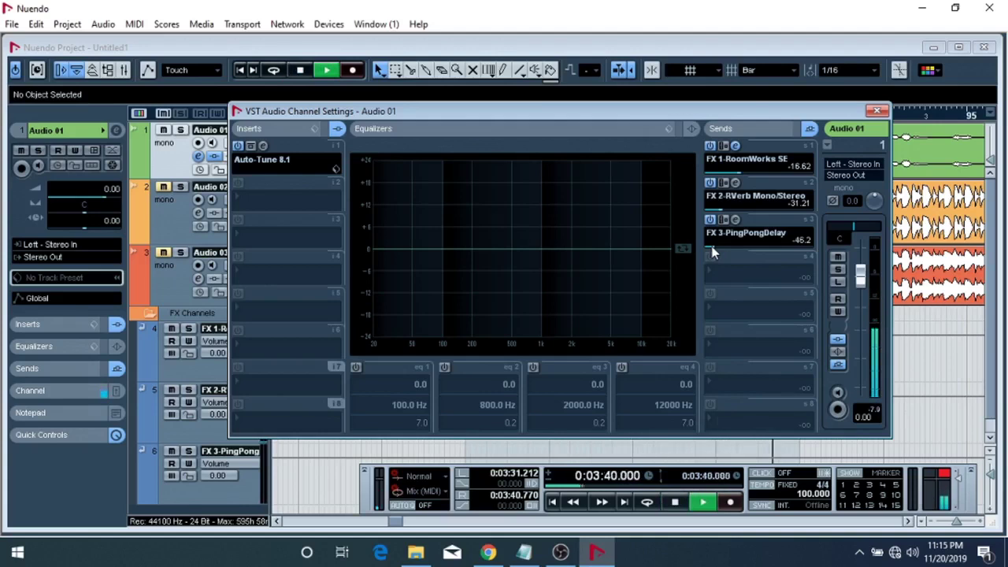
key(space)
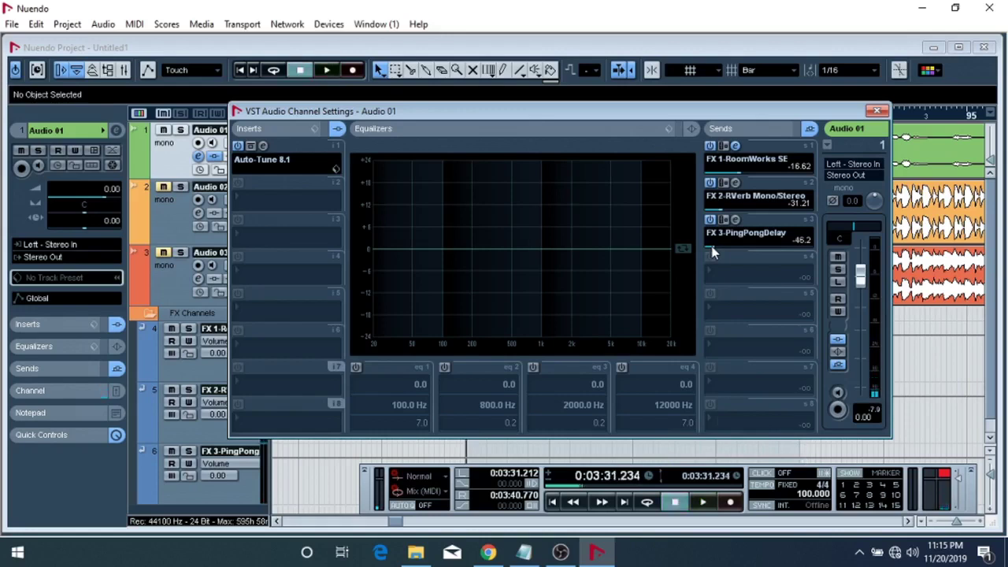
Step: Enable EQ bands 1 to 3 on Audio 01, boost band 1 by 6.2 at 197 Hz and band 3 by 5.4 at 4675 Hz, and audition the result
click(445, 368)
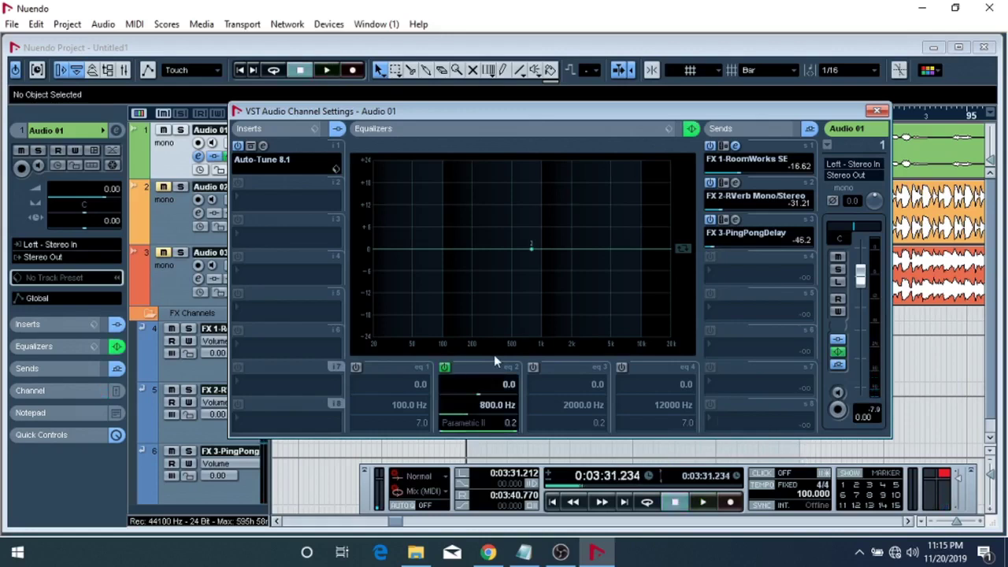
click(533, 368)
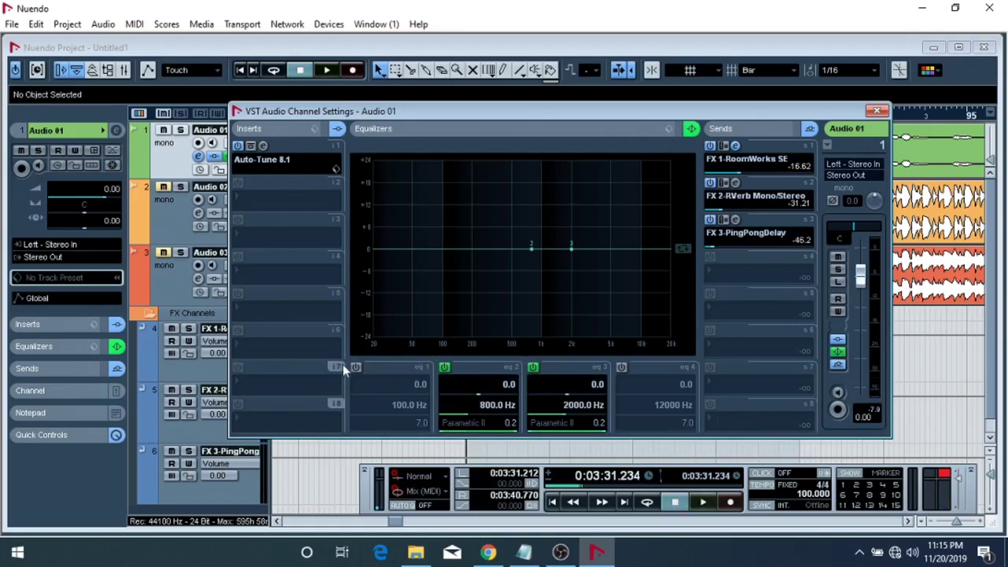
drag(504, 260, 472, 230)
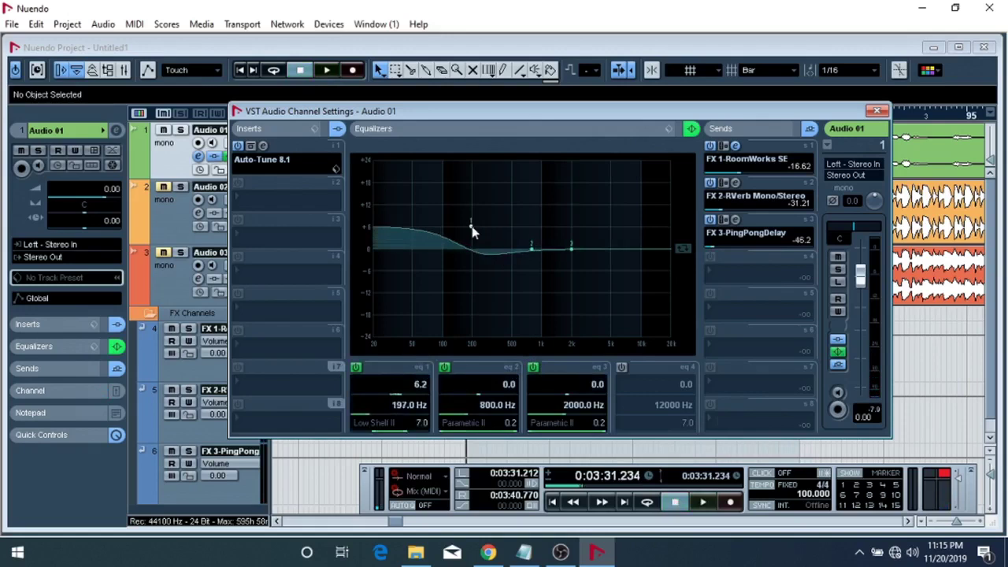
drag(572, 248, 609, 234)
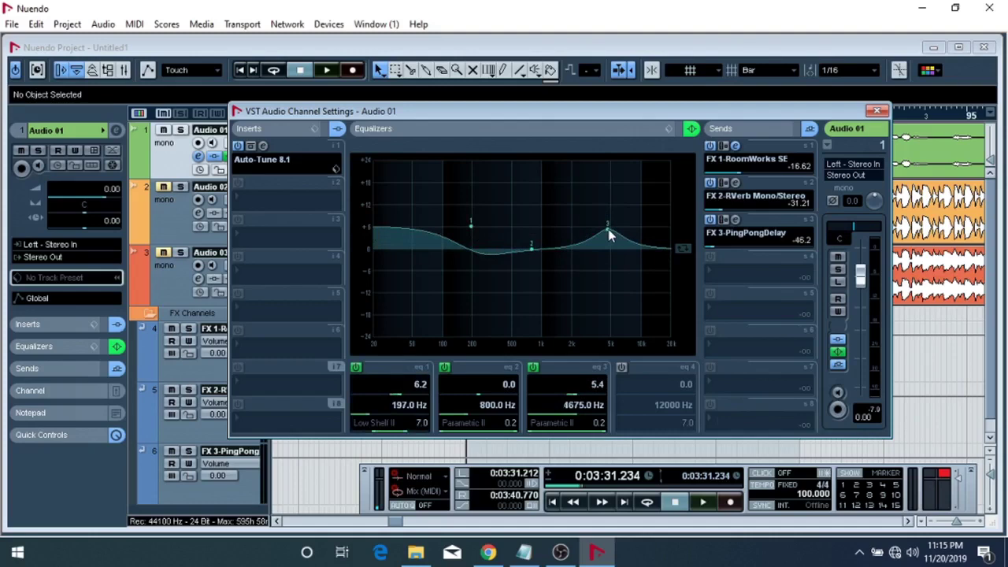
key(space)
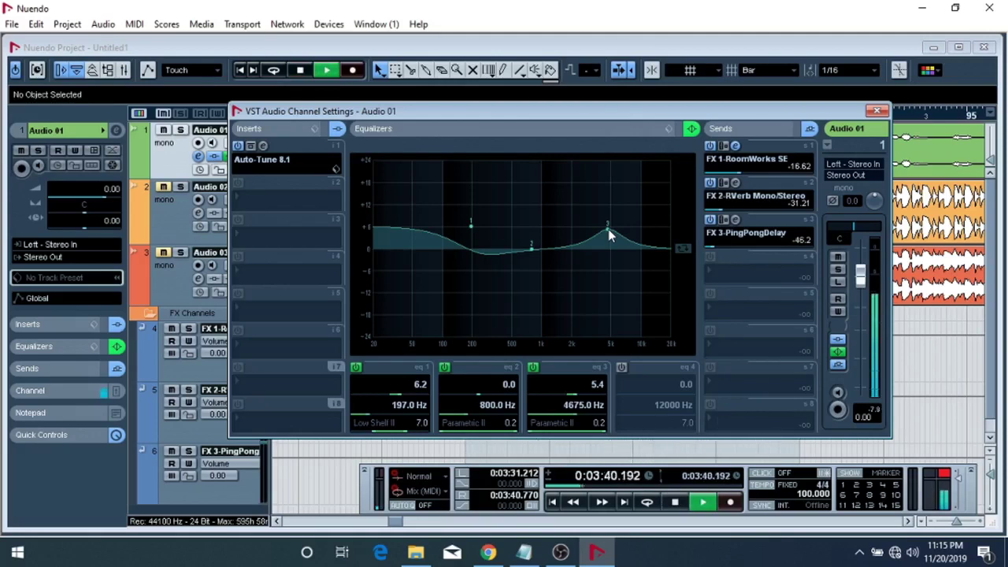
key(space)
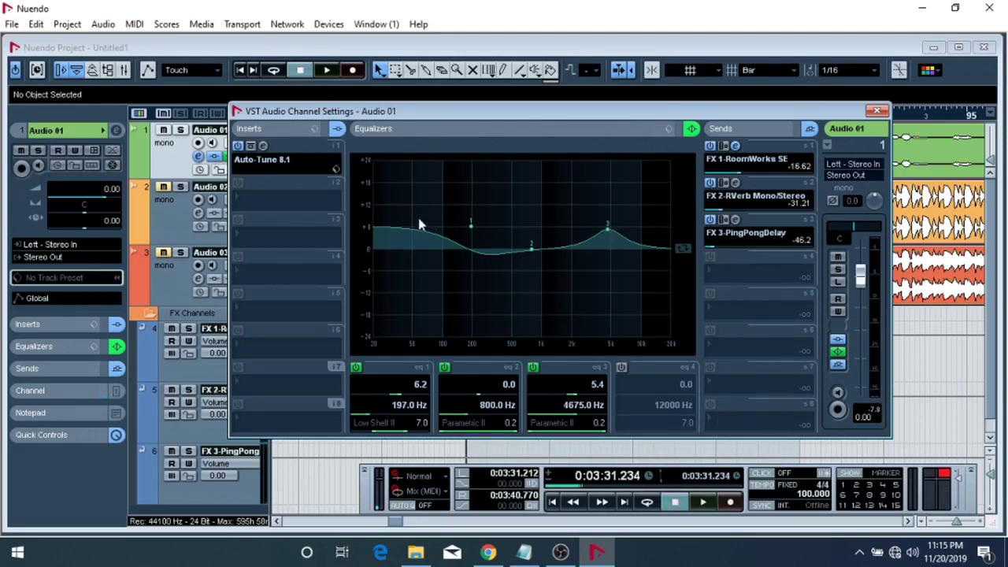
Step: Insert CLA Bass Mono/Stereo in Audio 01's second insert slot with the Start Me Up preset, and close its window
click(245, 202)
mouse_move(345, 221)
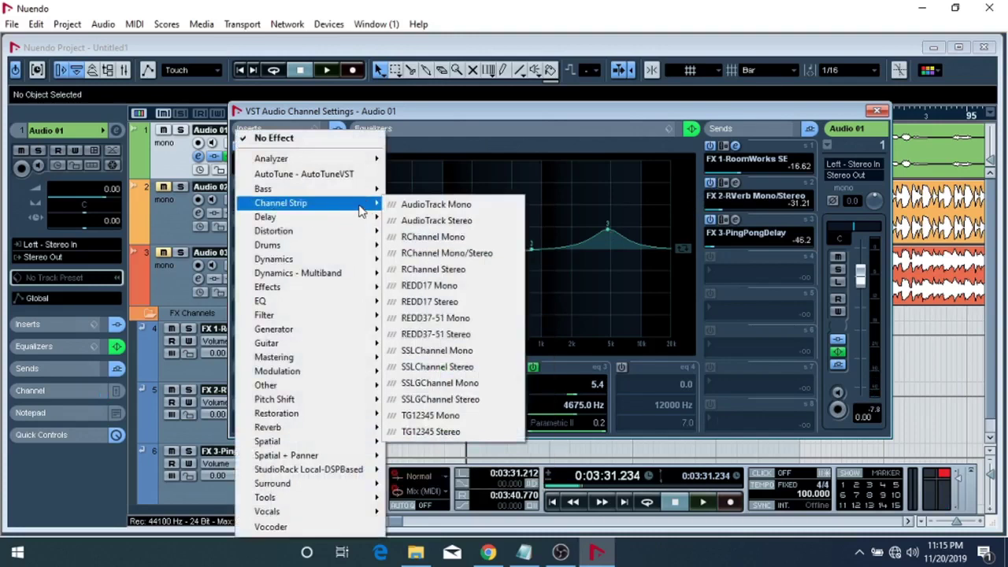
mouse_move(358, 191)
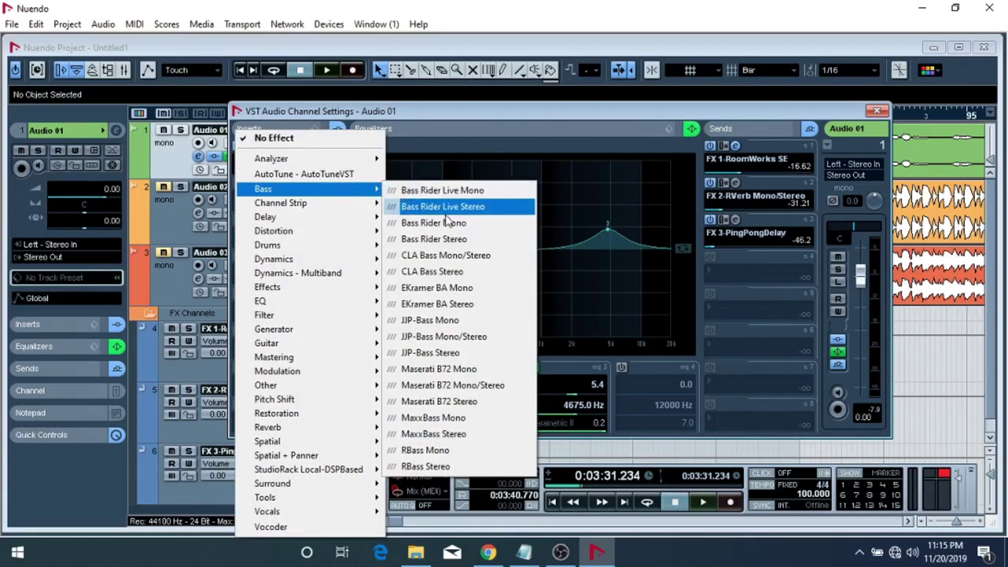
click(446, 256)
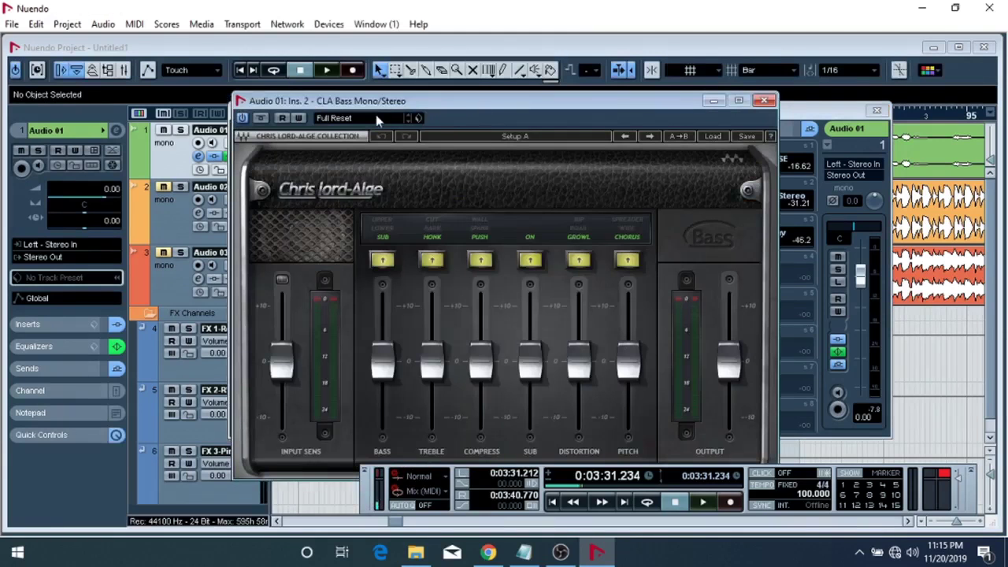
click(376, 119)
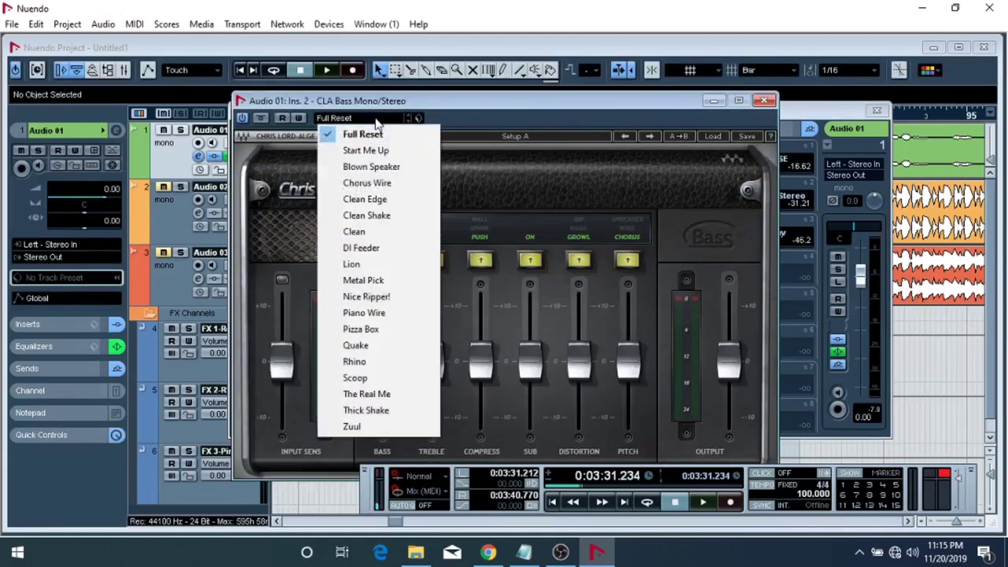
click(364, 152)
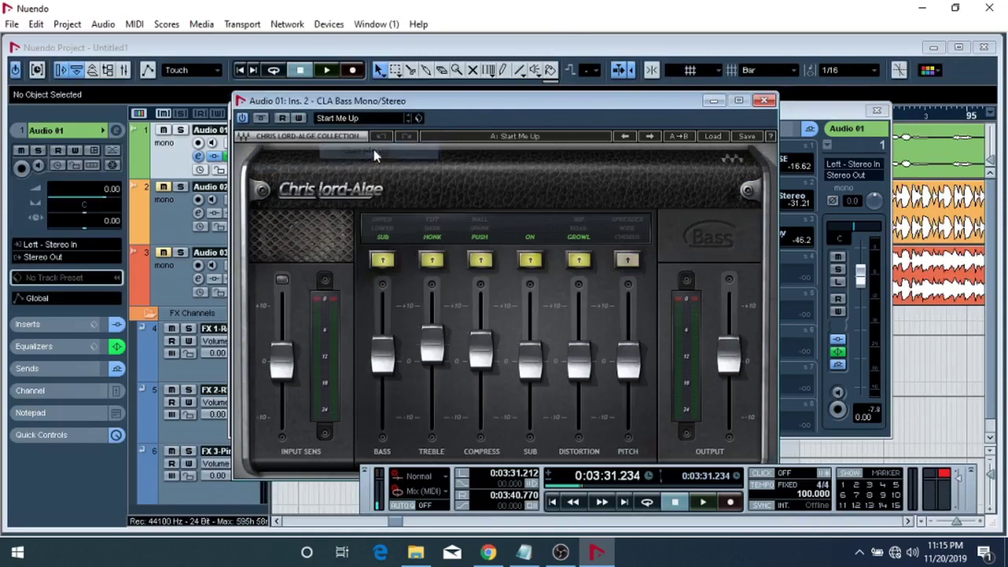
click(764, 101)
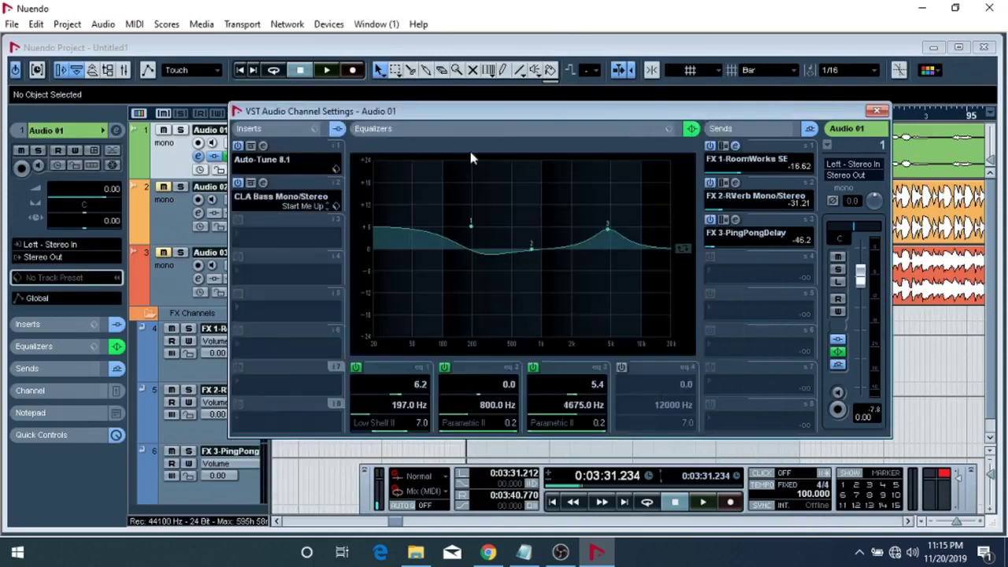
Step: Insert the CLA-76 Stereo compressor in the third insert slot, set its revision to Bluey, and close its window
click(244, 244)
mouse_move(346, 264)
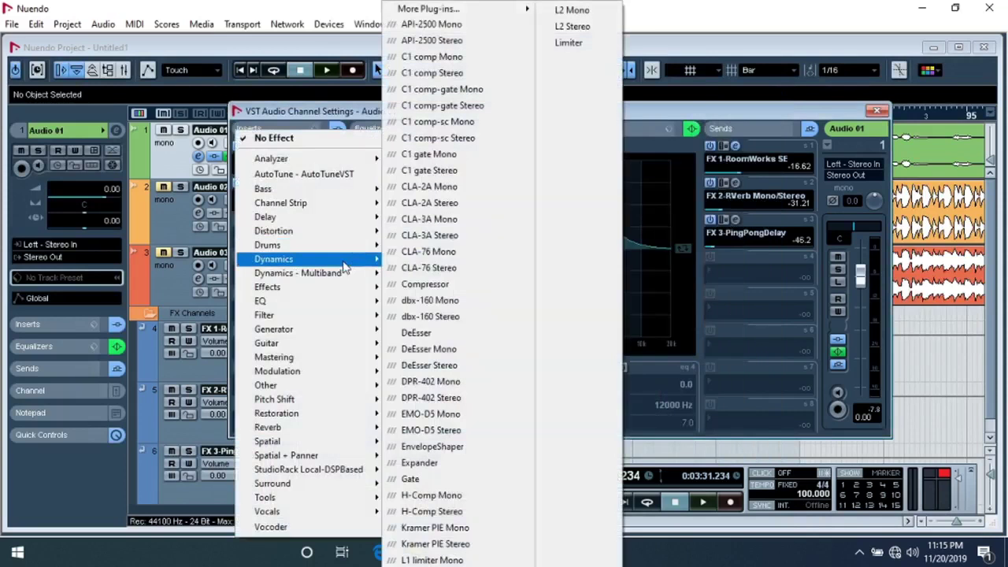
click(425, 268)
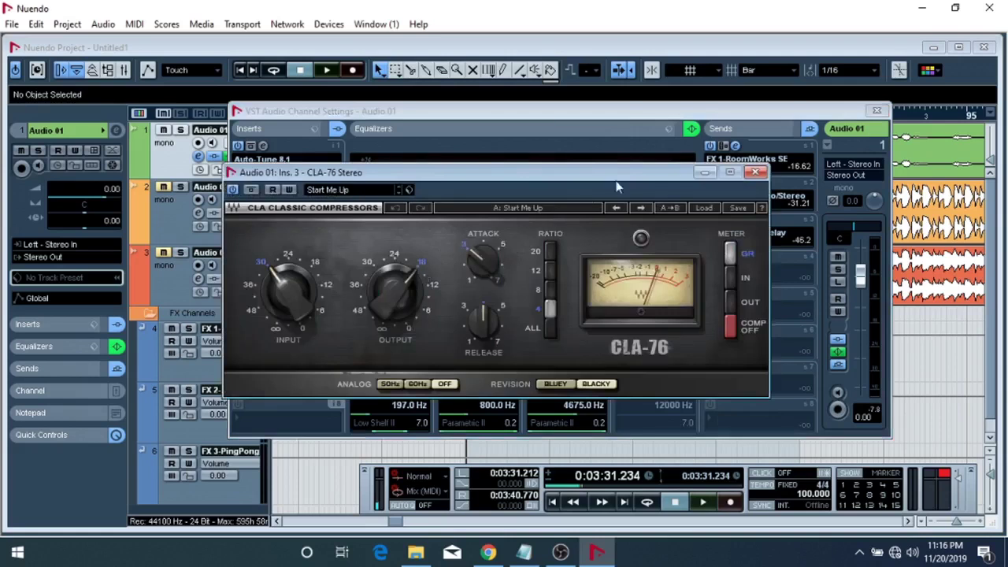
click(555, 385)
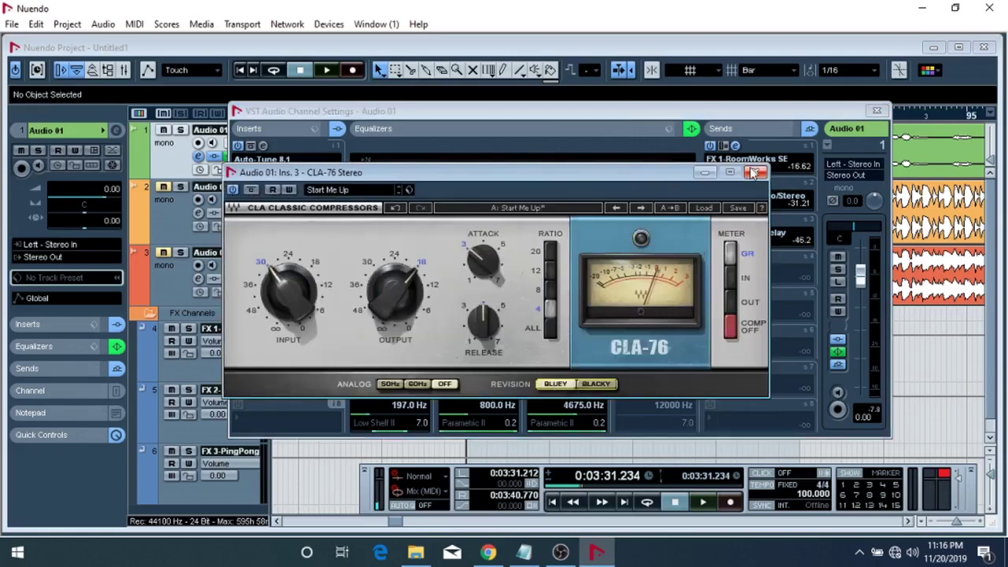
click(754, 172)
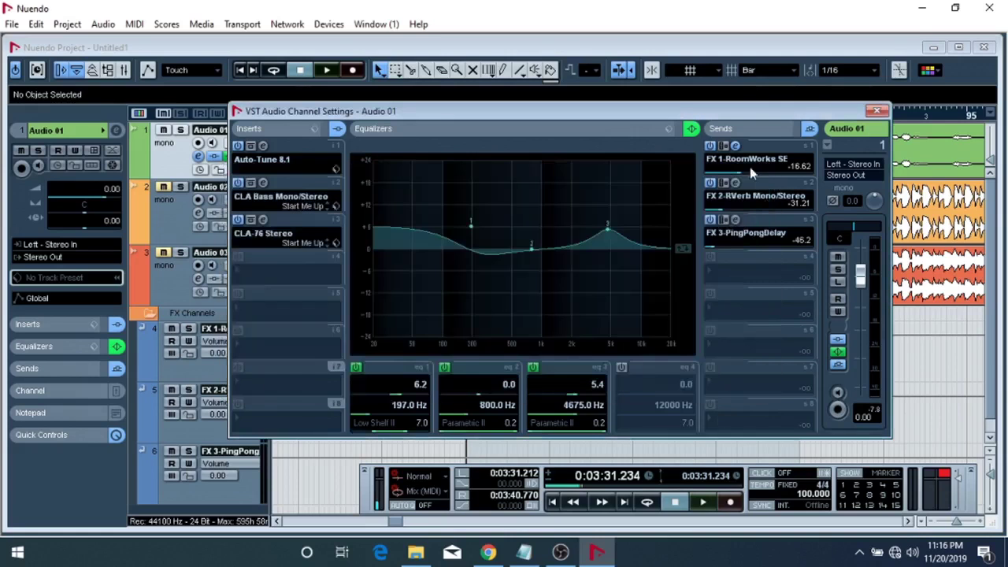
Step: Insert the API-2500 Mono compressor in Audio 01's fourth insert slot
click(245, 271)
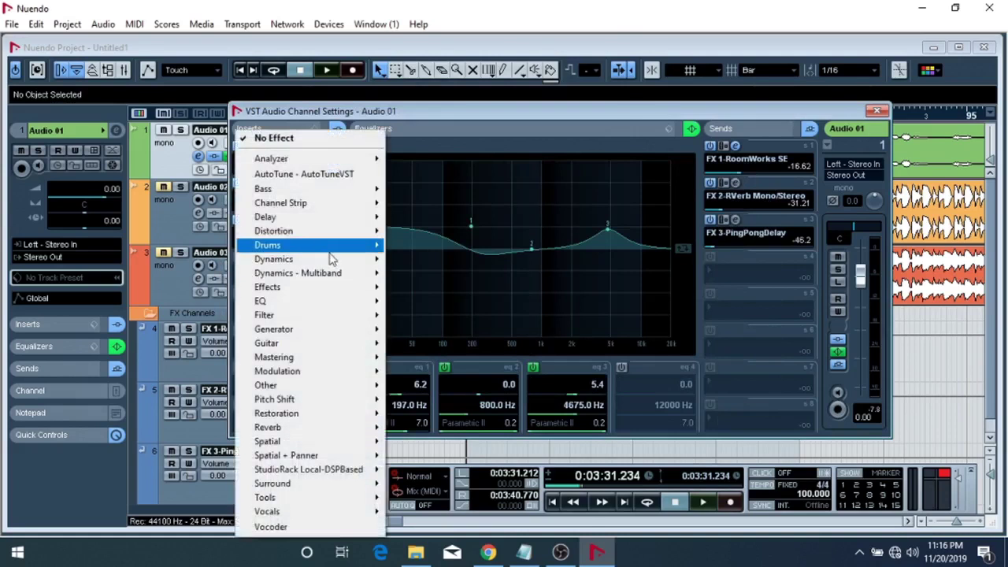
mouse_move(333, 259)
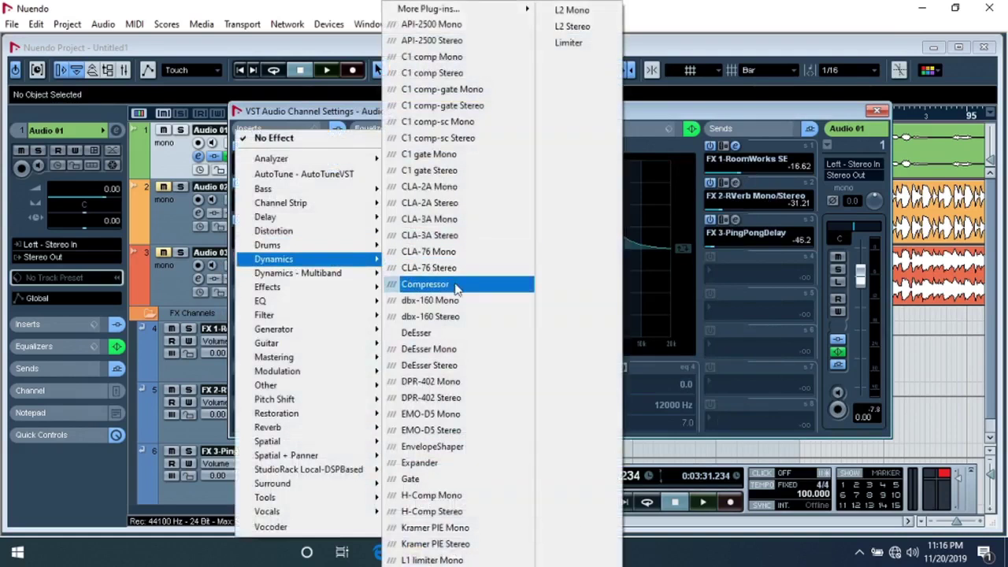
click(453, 28)
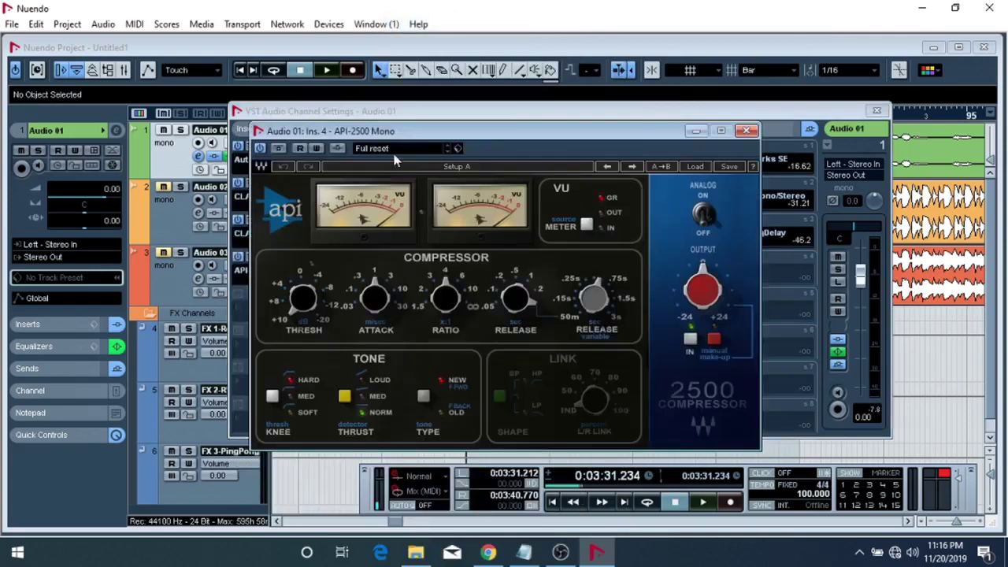
Step: Load the PA Default preset in the API-2500 Mono compressor and close its window
click(392, 149)
click(413, 200)
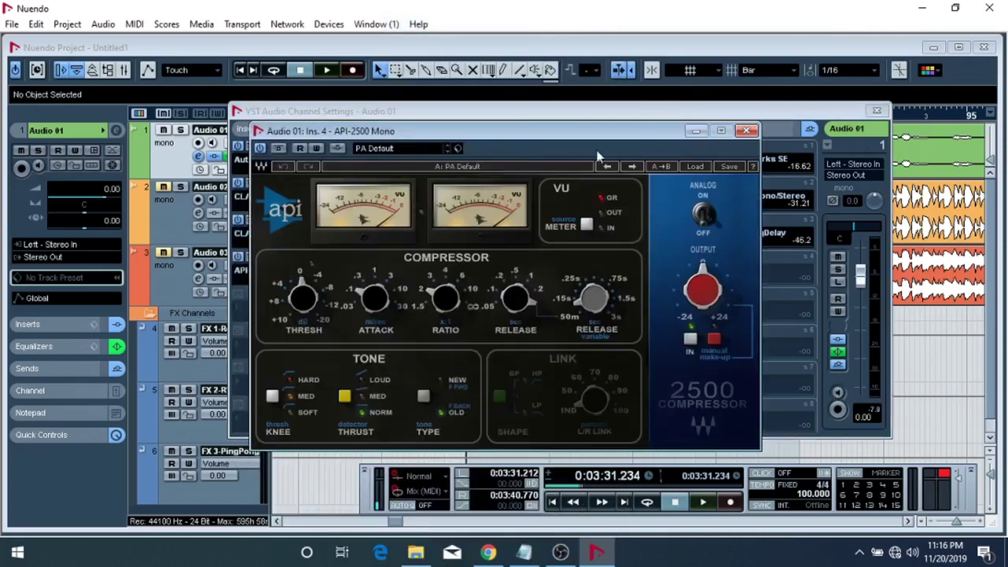
click(747, 131)
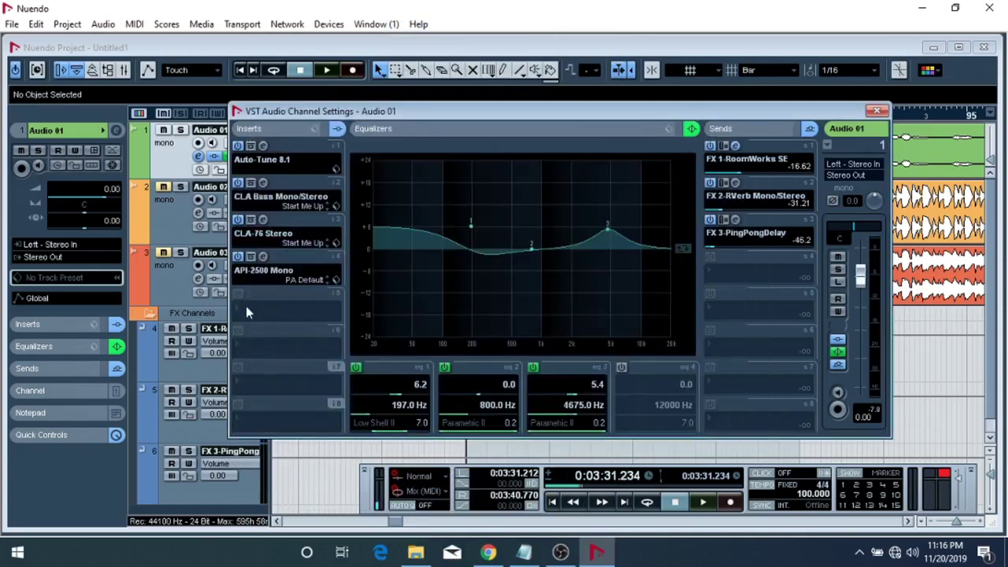
Step: Insert LinMB Mono in Audio 01's fifth insert slot with the Basic Multi preset, and close its window
click(246, 309)
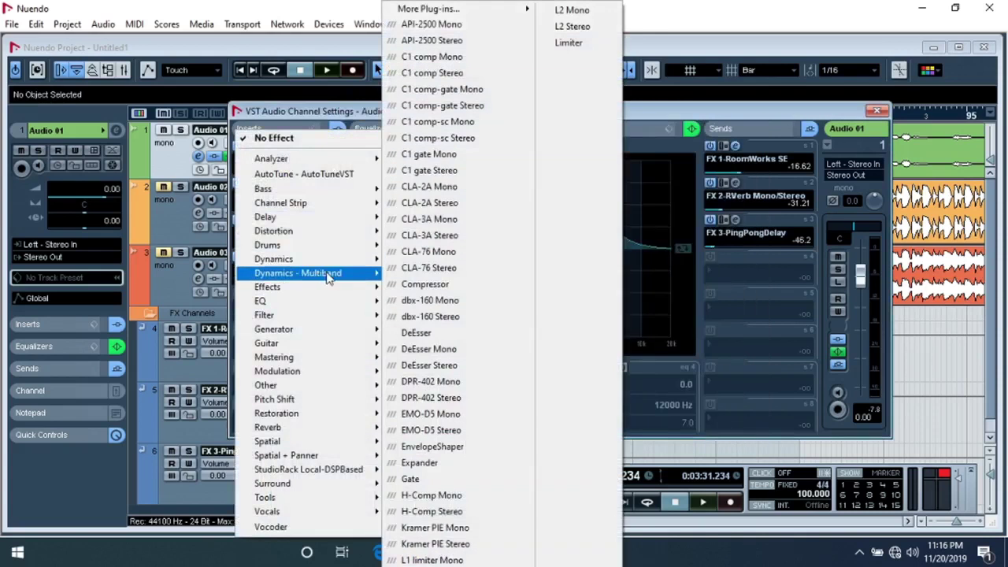
mouse_move(329, 279)
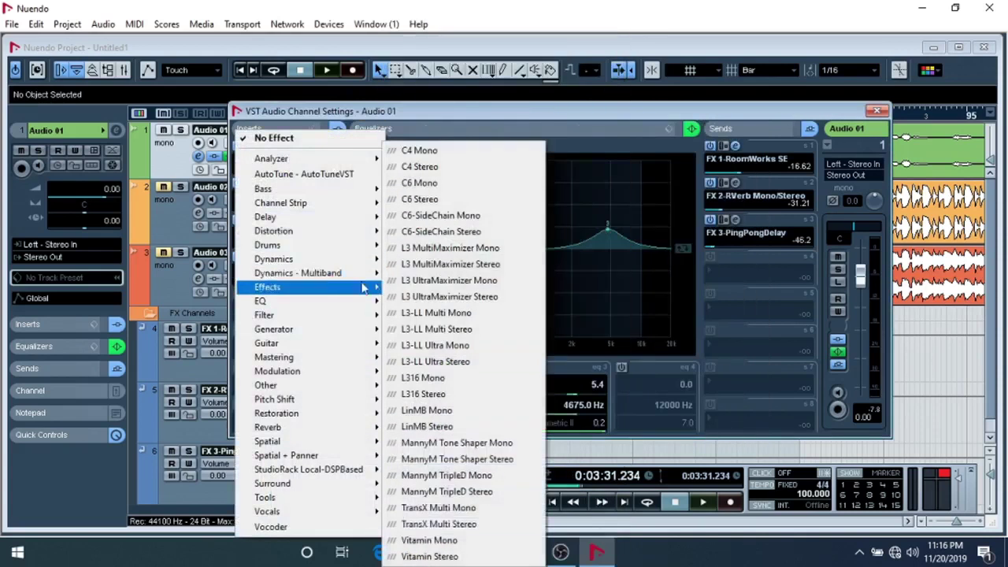
click(438, 419)
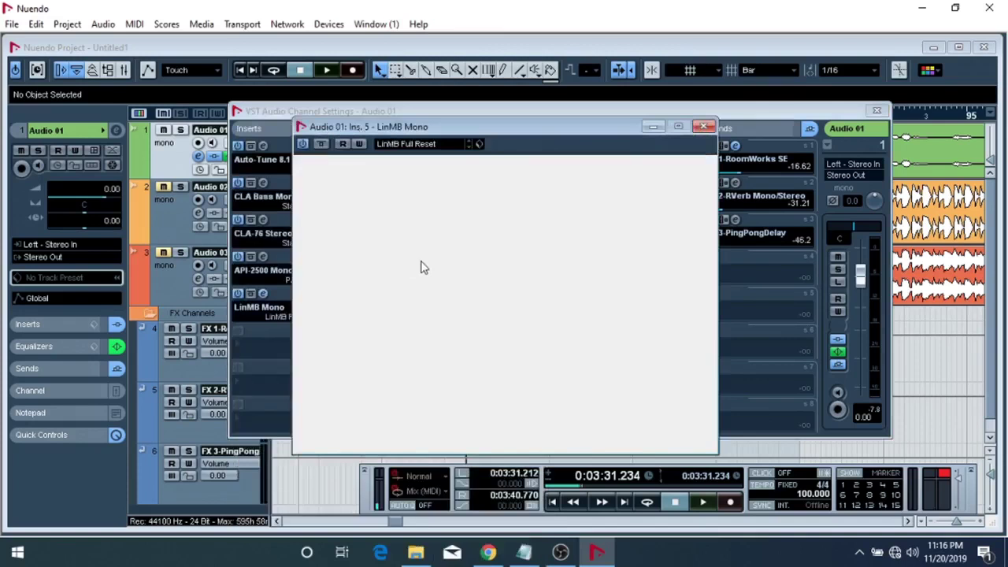
click(405, 147)
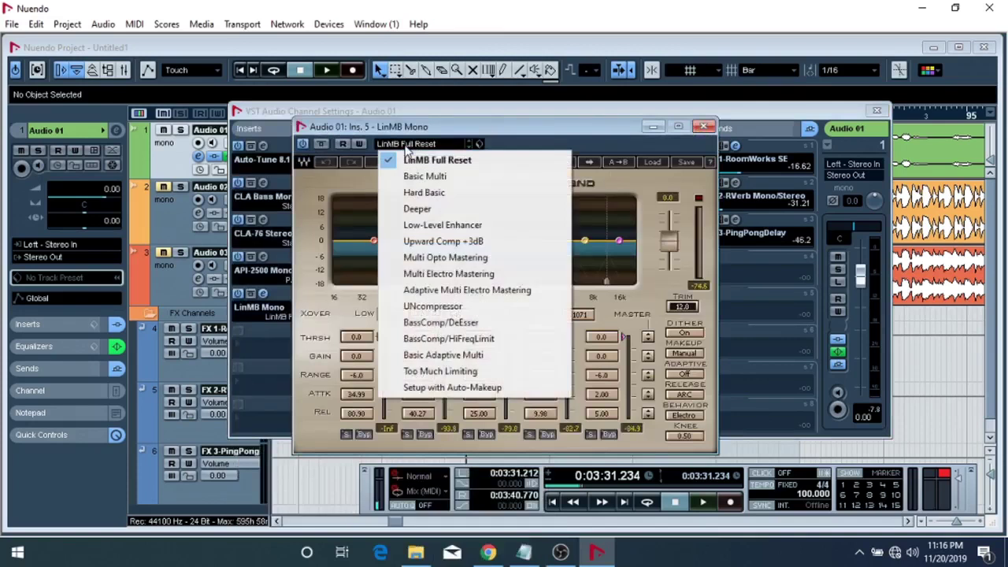
click(430, 178)
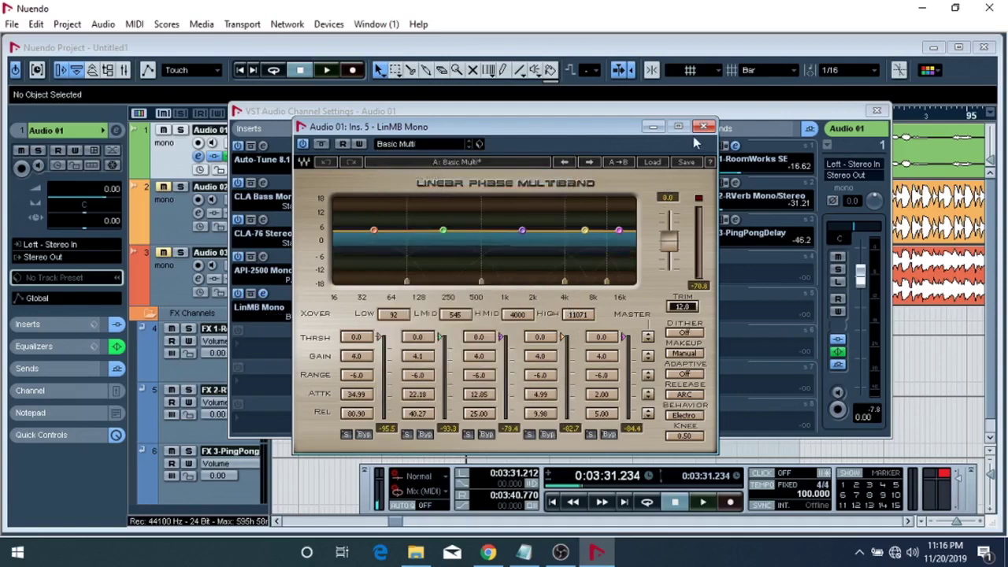
click(702, 126)
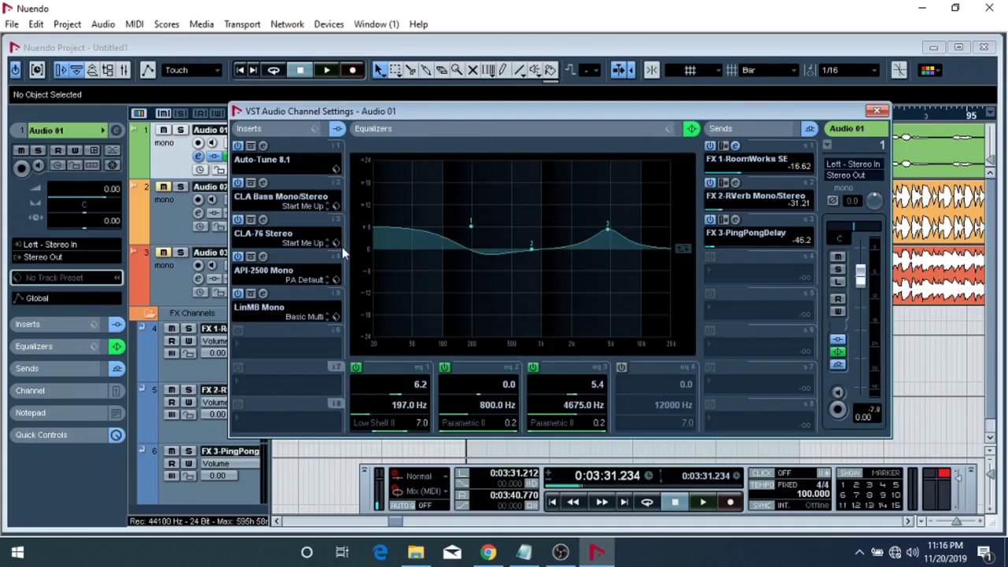
Step: Insert GTR Amp Mono/Stereo in Audio 01's sixth insert slot and close its window
click(244, 347)
mouse_move(335, 344)
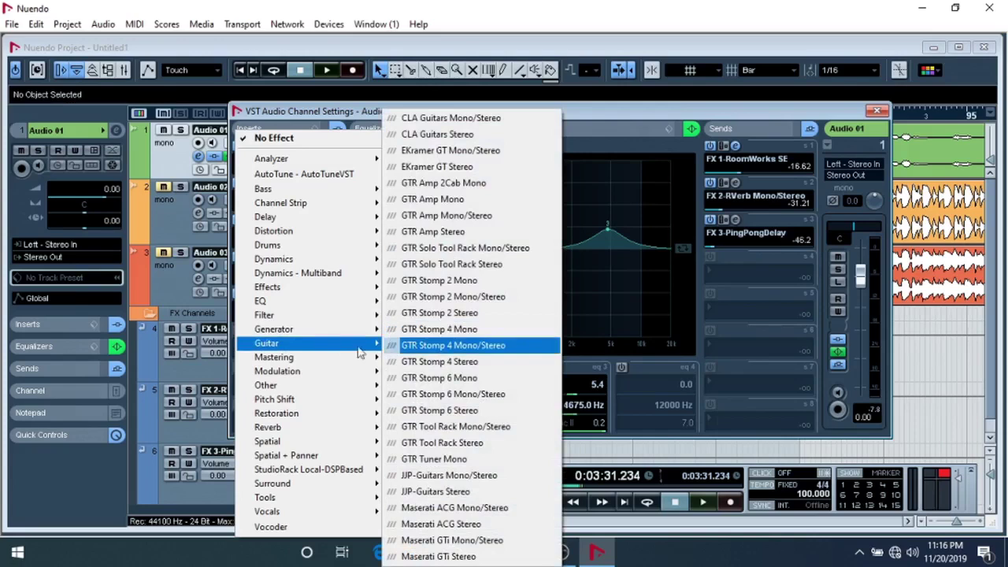
click(459, 220)
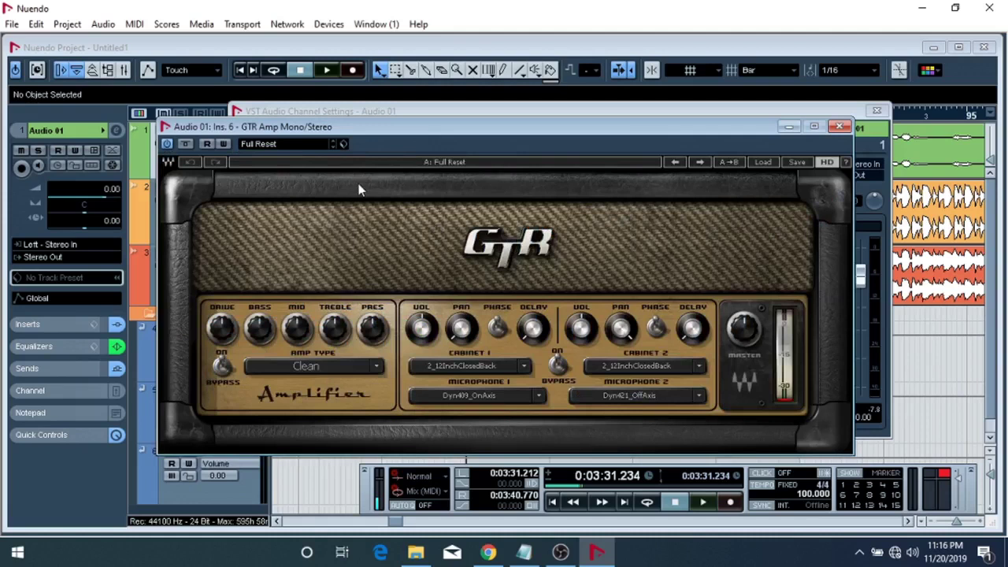
click(839, 128)
Step: Replace the GTR Amp in Audio 01's sixth insert slot with VintageCompressor
click(256, 349)
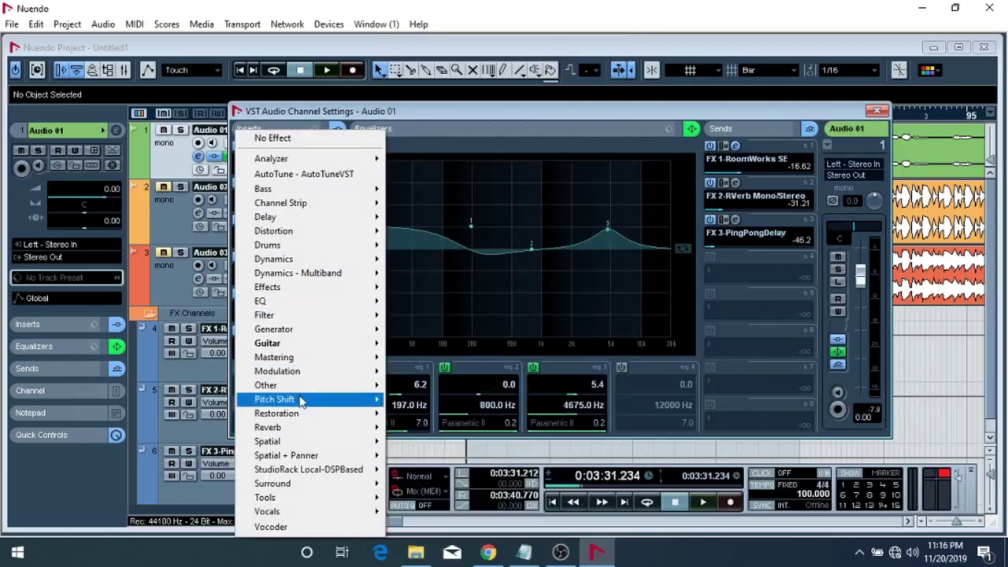
mouse_move(331, 263)
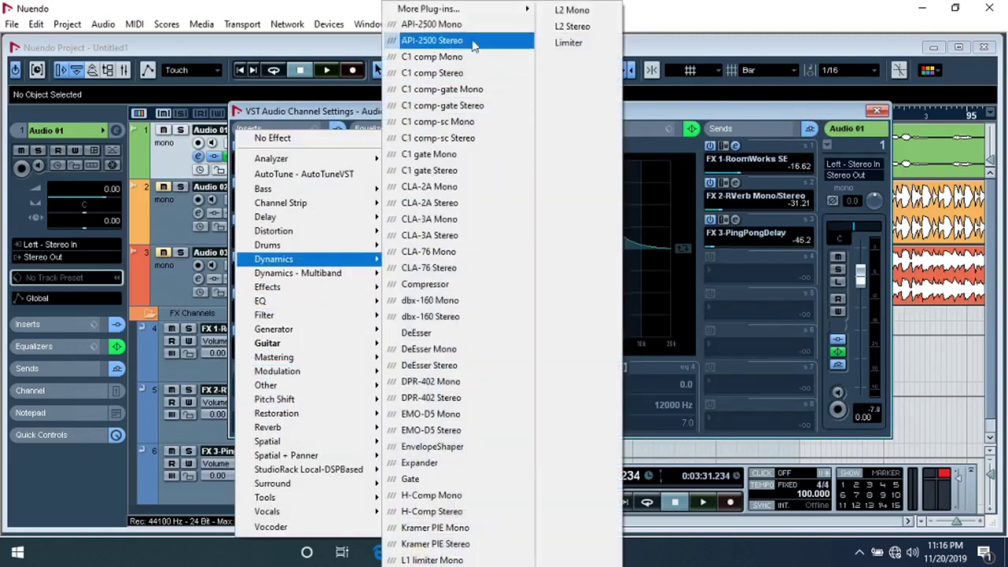
mouse_move(470, 8)
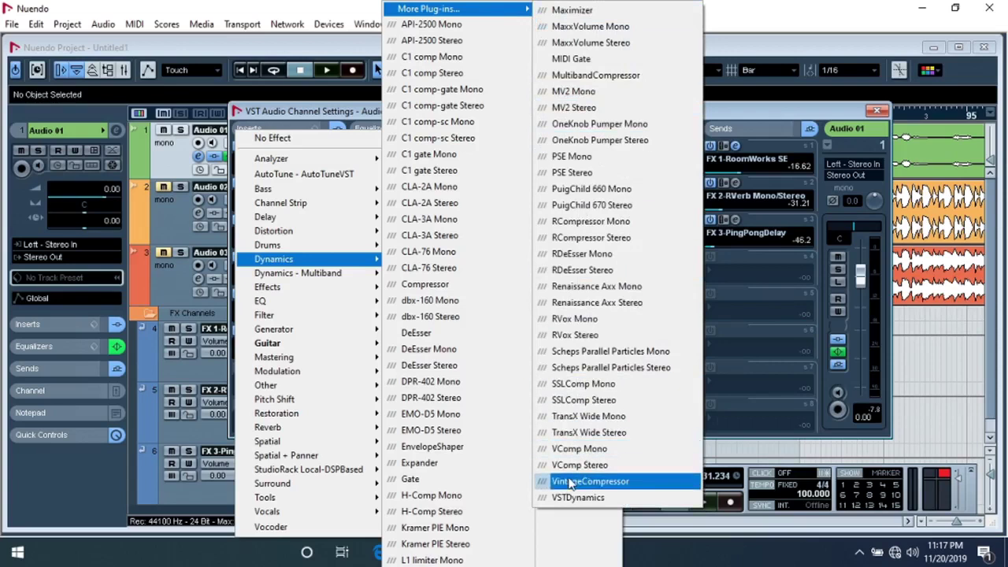
click(592, 483)
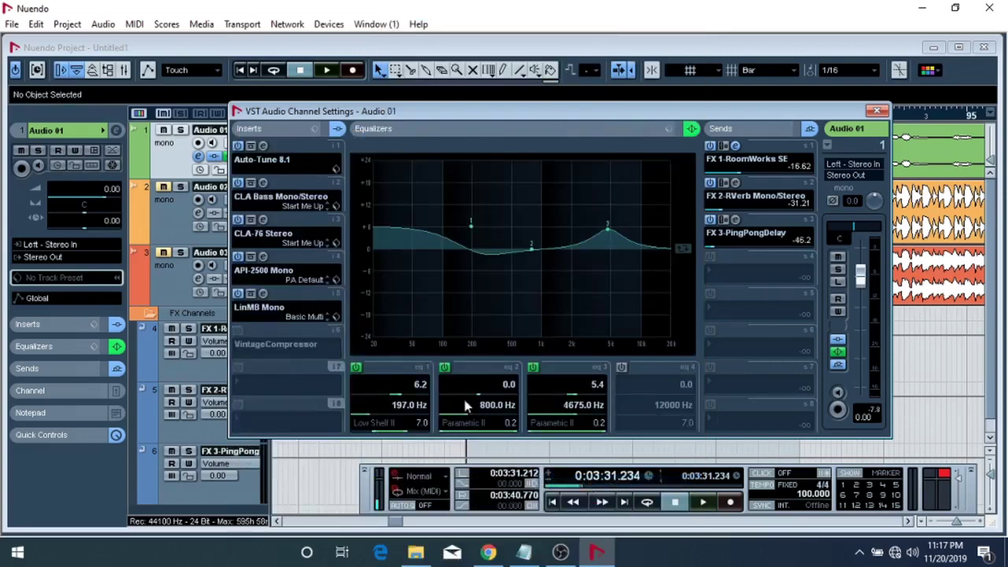
Step: Try VintageCompressor presets, including Hard Piano and Picked Ac Guitar, and toggle its punch option
click(478, 229)
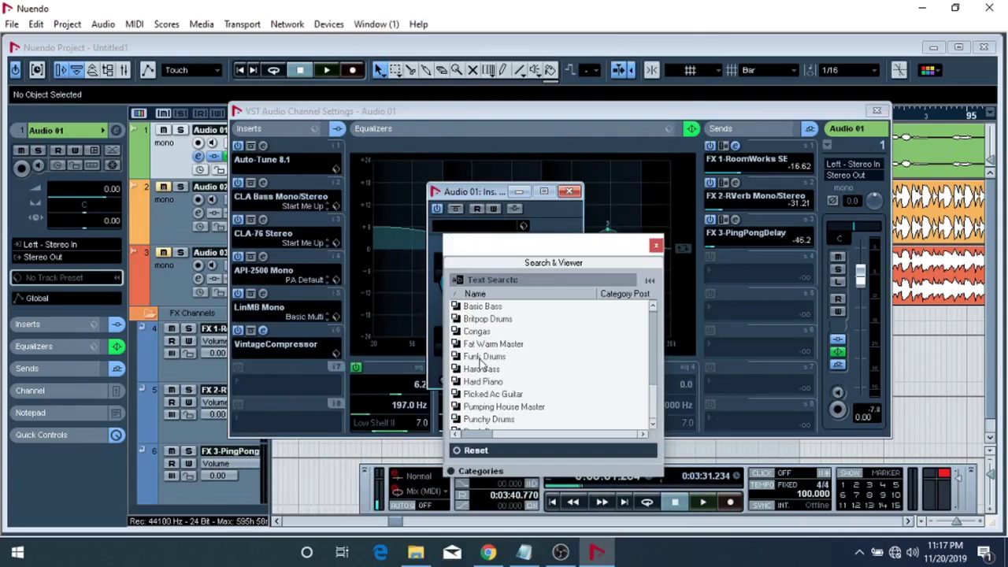
click(483, 382)
click(483, 382)
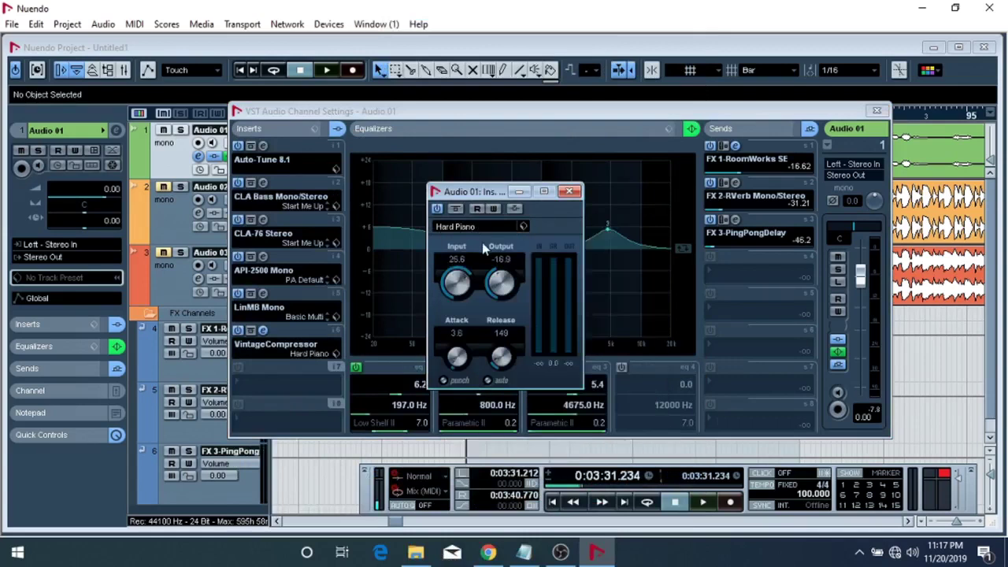
click(444, 381)
click(478, 227)
click(480, 307)
click(470, 226)
click(480, 331)
click(472, 227)
click(481, 331)
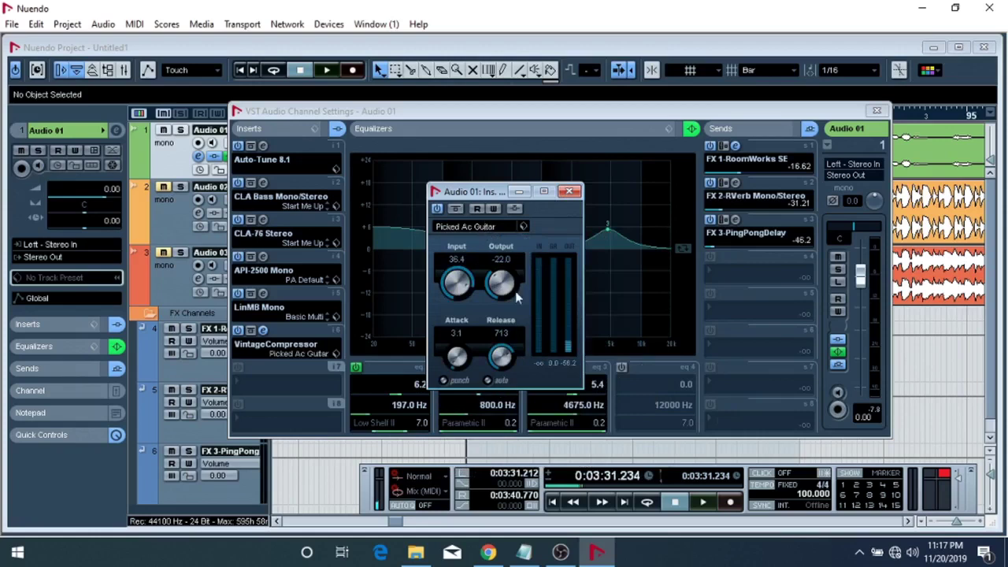
Step: Try the Pumping House Master, Rock Drums, Snare In Your Face, Rock Master and Strong Lead Vocals presets in VintageCompressor
click(484, 229)
click(481, 424)
click(484, 407)
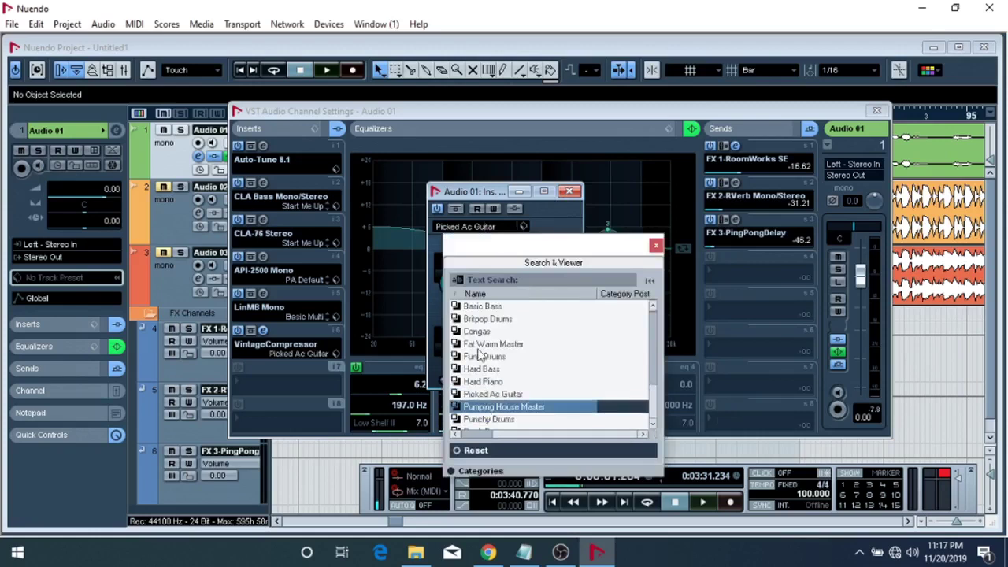
scroll(481, 355, down, 1)
click(484, 405)
click(492, 419)
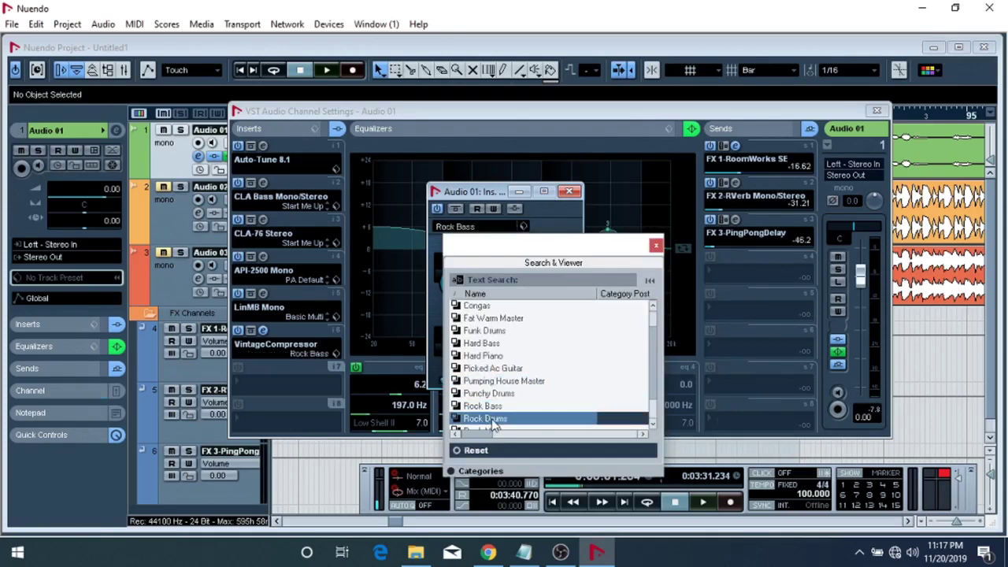
click(491, 407)
scroll(495, 358, down, 2)
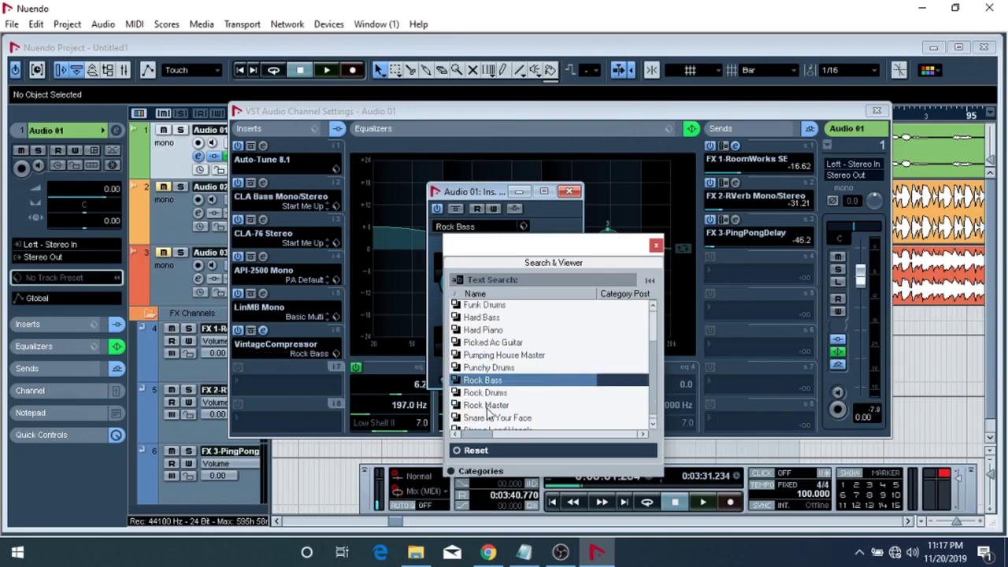
click(488, 386)
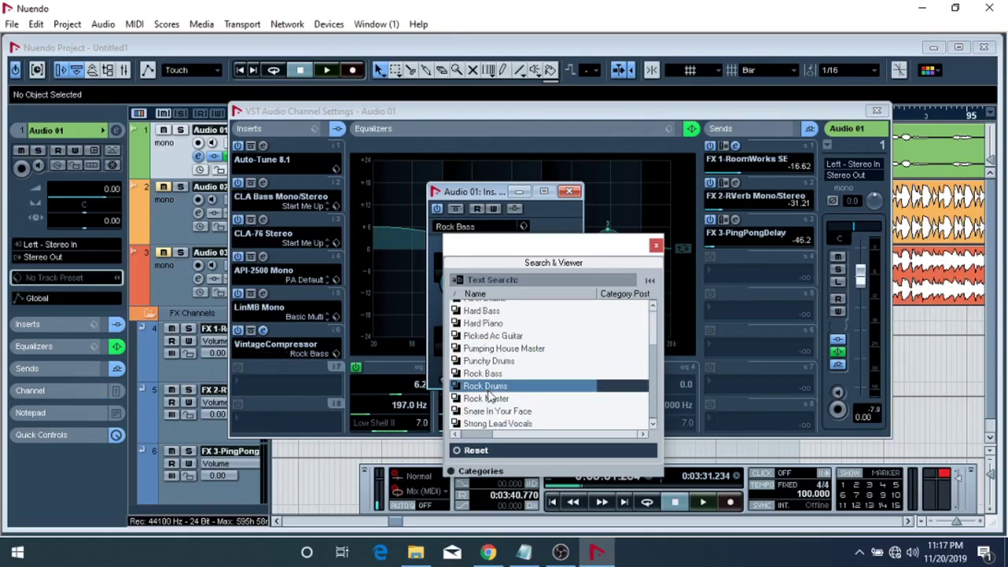
click(483, 411)
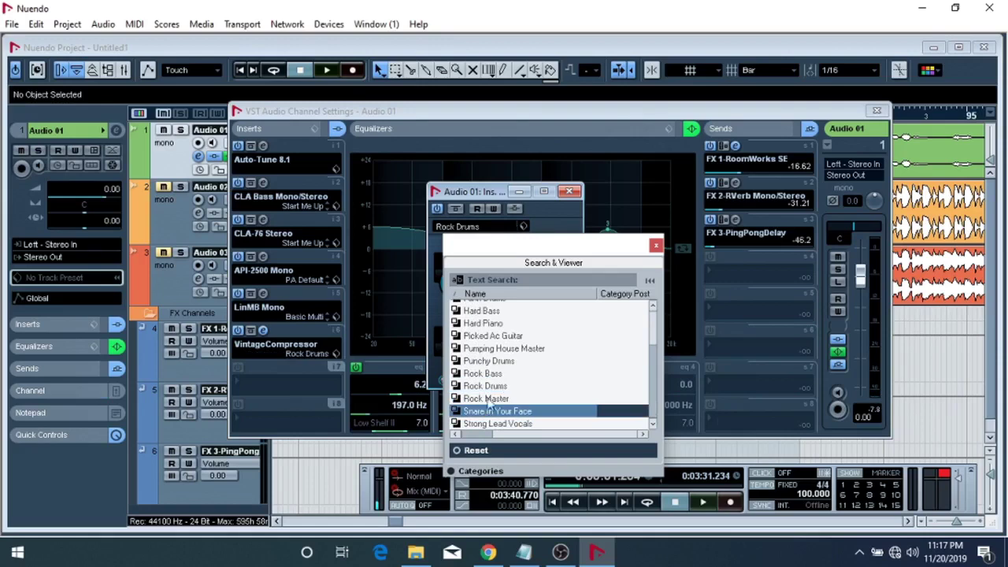
click(496, 399)
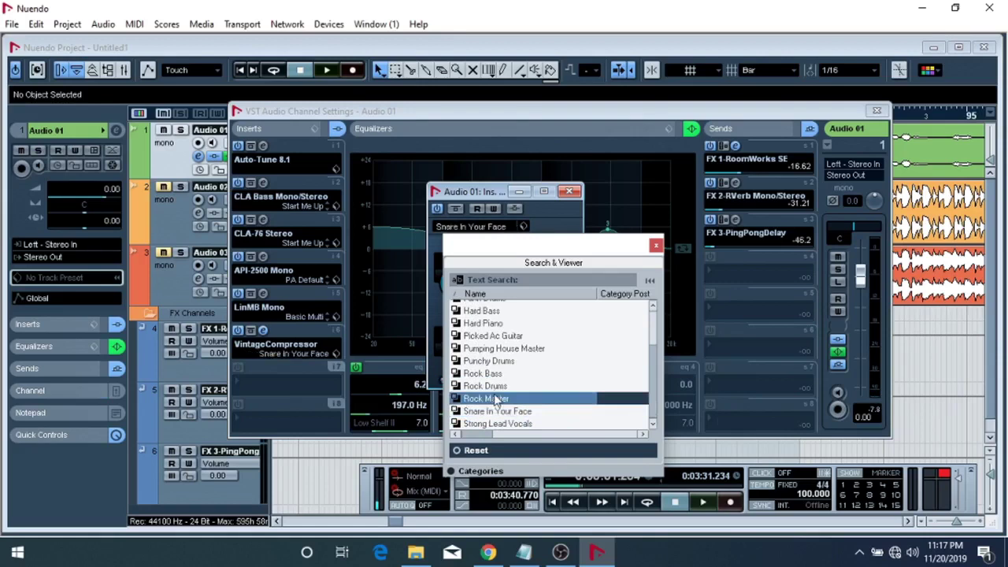
click(492, 388)
click(496, 423)
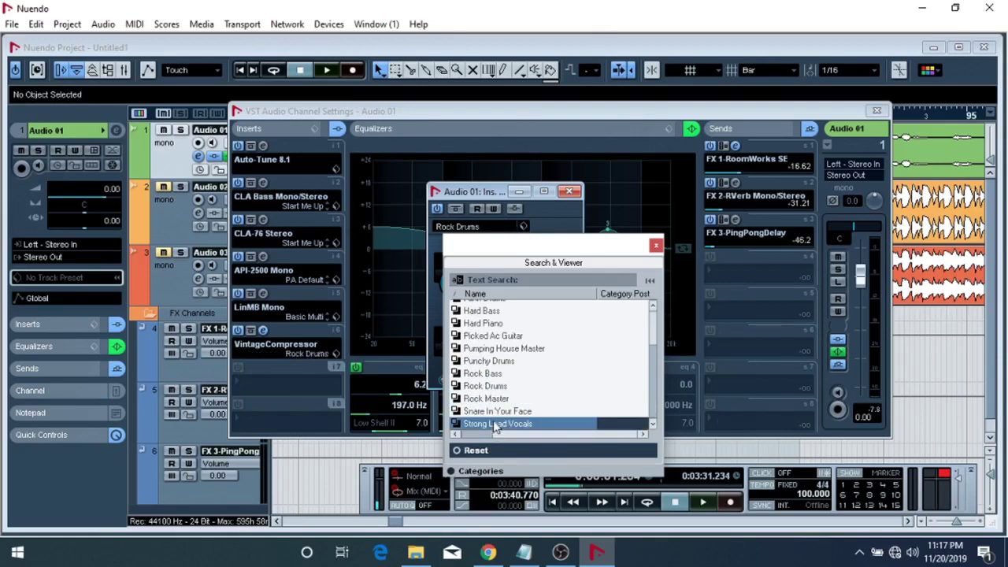
Step: Load the Rock Bass preset in VintageCompressor, and close the preset browser and the plug-in window
click(494, 388)
click(494, 375)
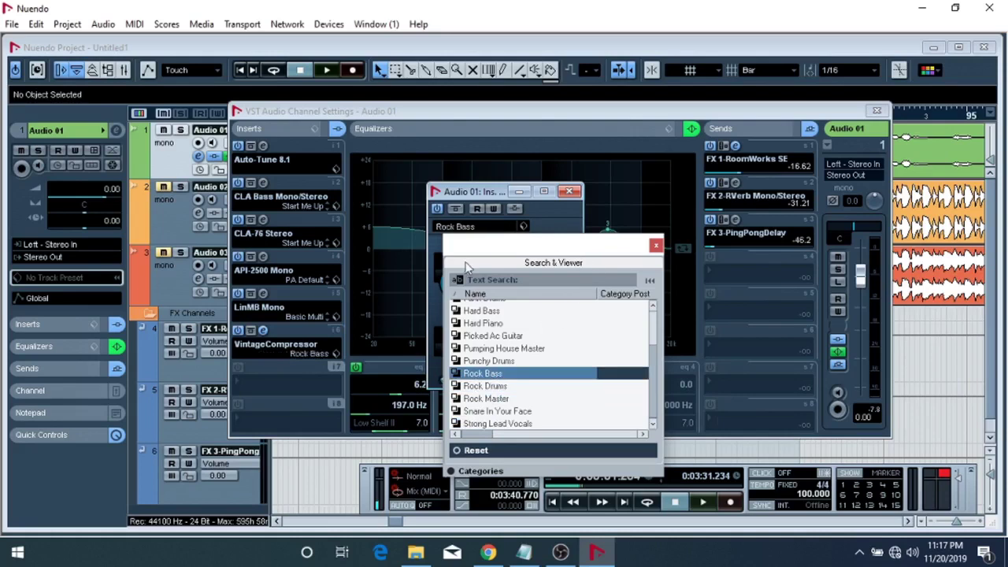
click(656, 247)
click(568, 192)
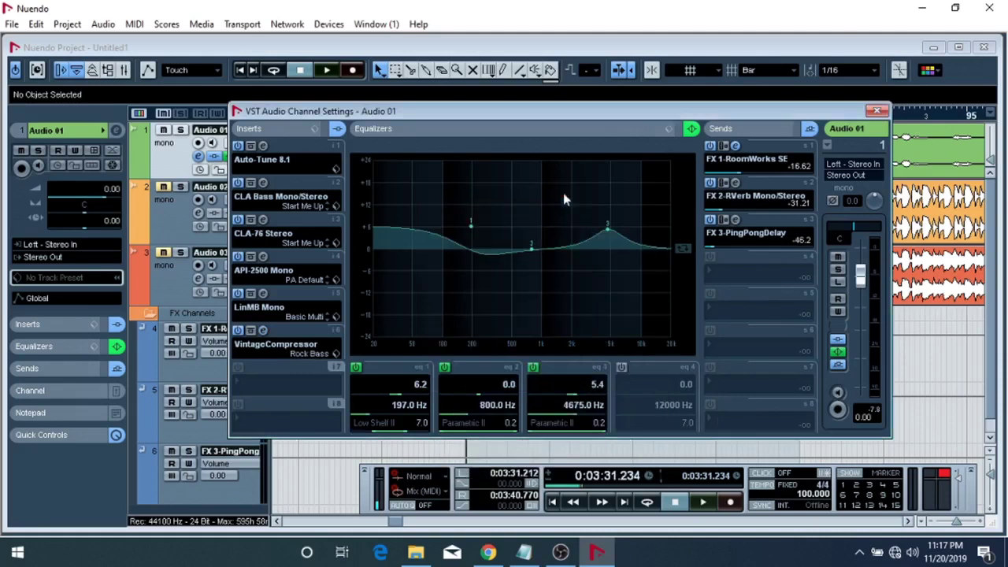
Step: Insert MonoDelay in Audio 01's seventh insert slot, set its mix to 10, and close its window
click(249, 377)
mouse_move(339, 218)
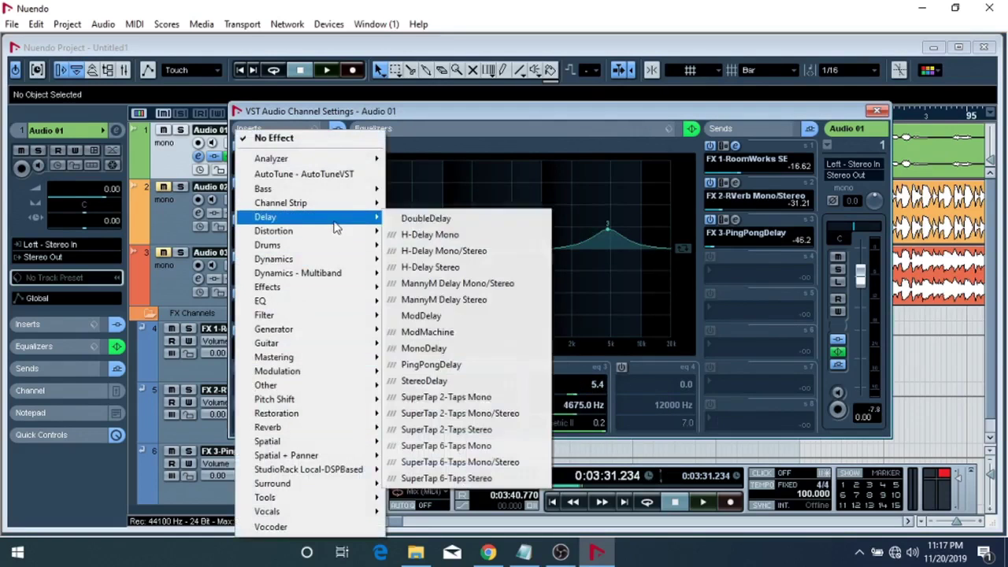
click(425, 349)
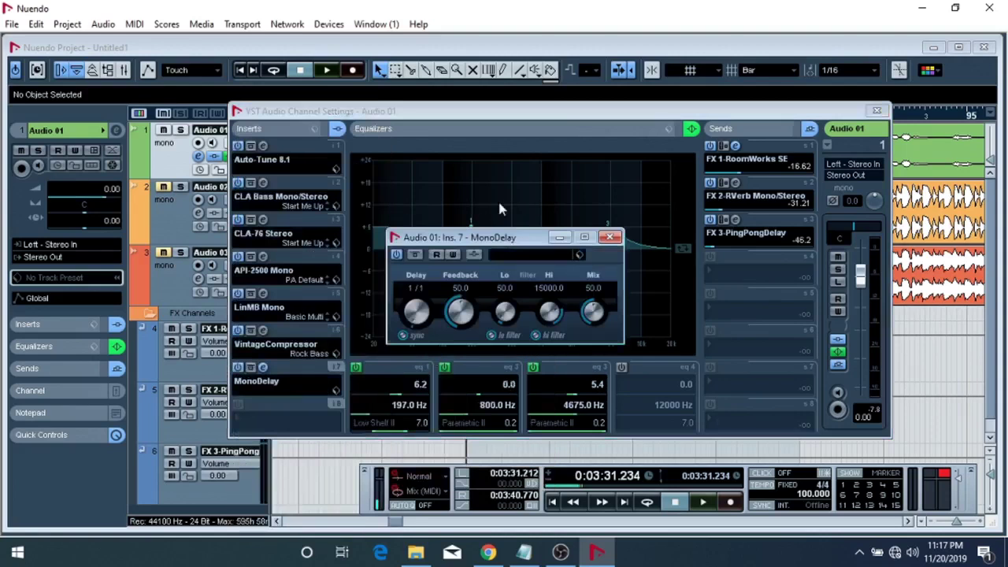
click(595, 289)
text(10)
key(Return)
click(612, 238)
Step: Insert ModMachine in Audio 01's eighth insert slot with the Echoplex preset
click(261, 426)
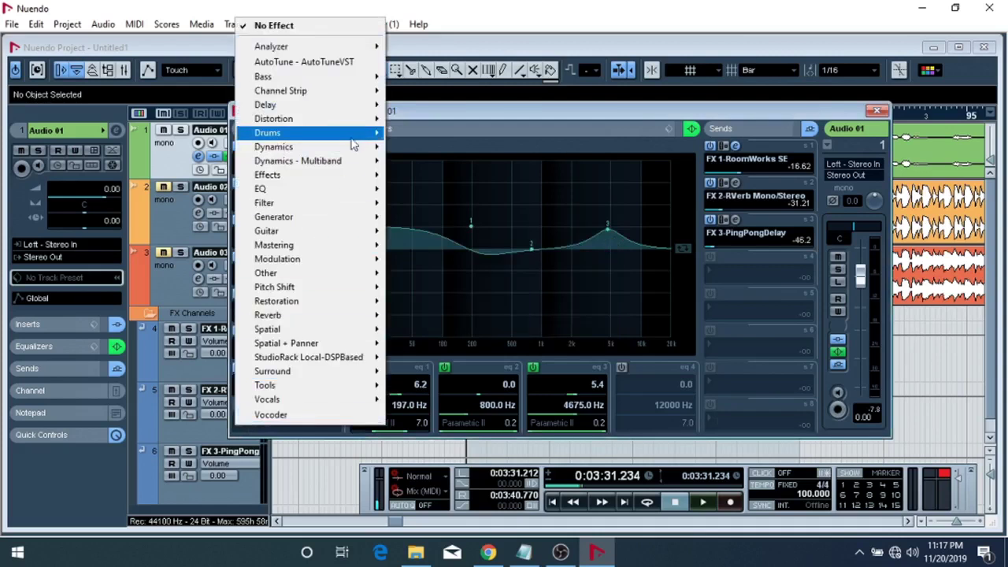
mouse_move(361, 110)
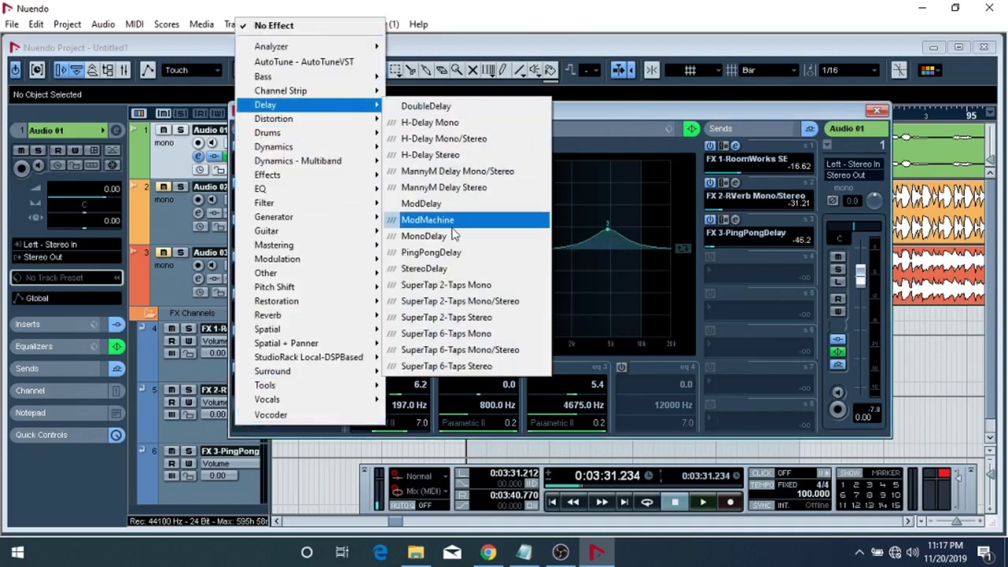
click(434, 218)
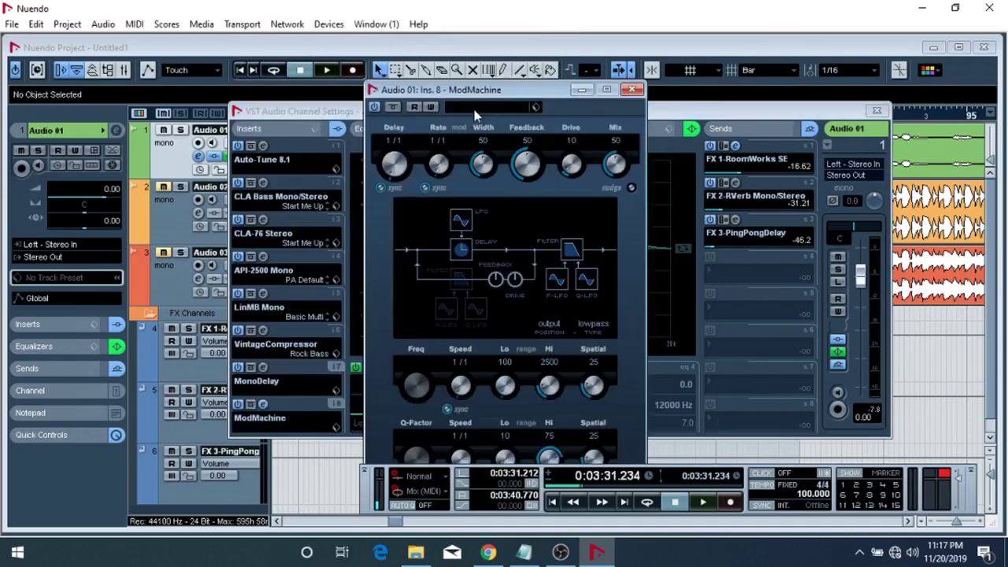
click(474, 109)
double_click(493, 275)
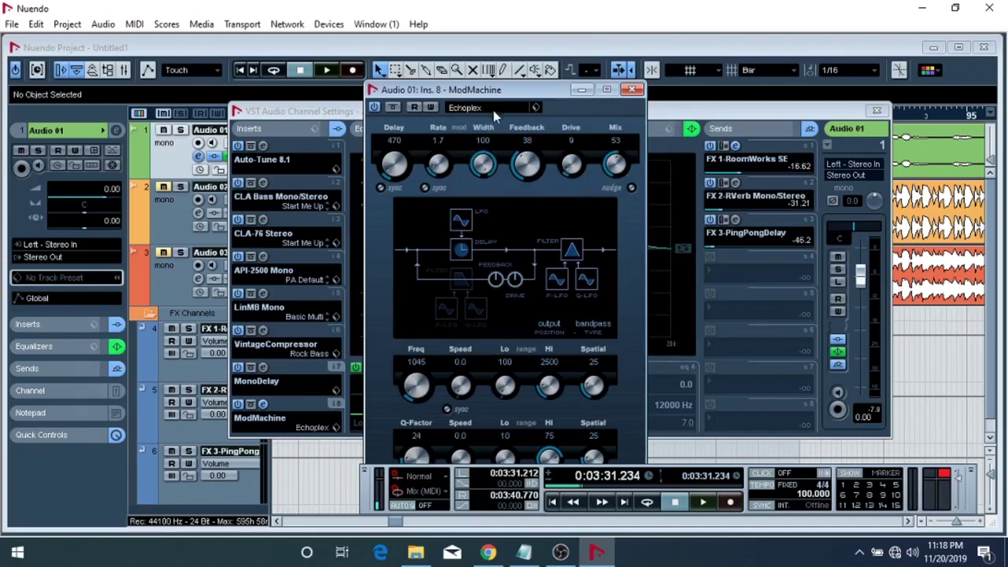
Step: Toggle ModMachine's delay sync, adjust its delay, set its mix to 3, and close its window
click(380, 189)
click(398, 142)
click(399, 169)
click(618, 141)
text(3)
click(629, 89)
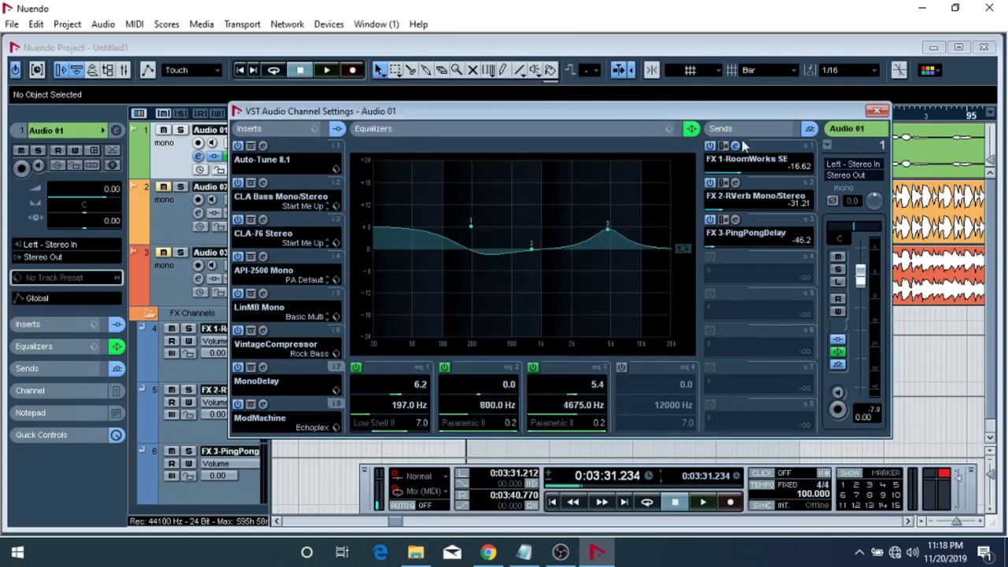
Step: Close Audio 01's channel settings, and open the Stereo Out channel's settings from the Mixer
click(874, 112)
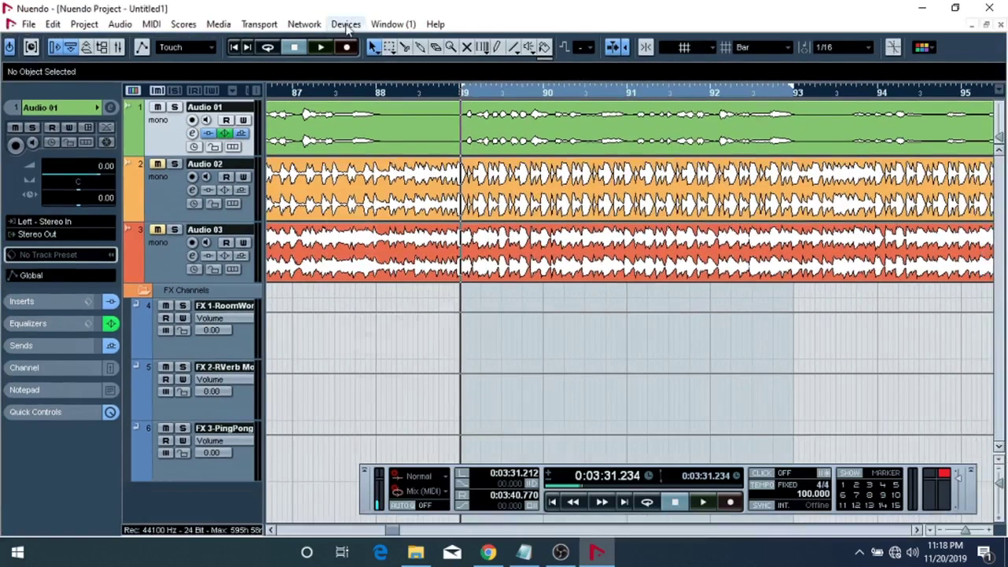
click(343, 26)
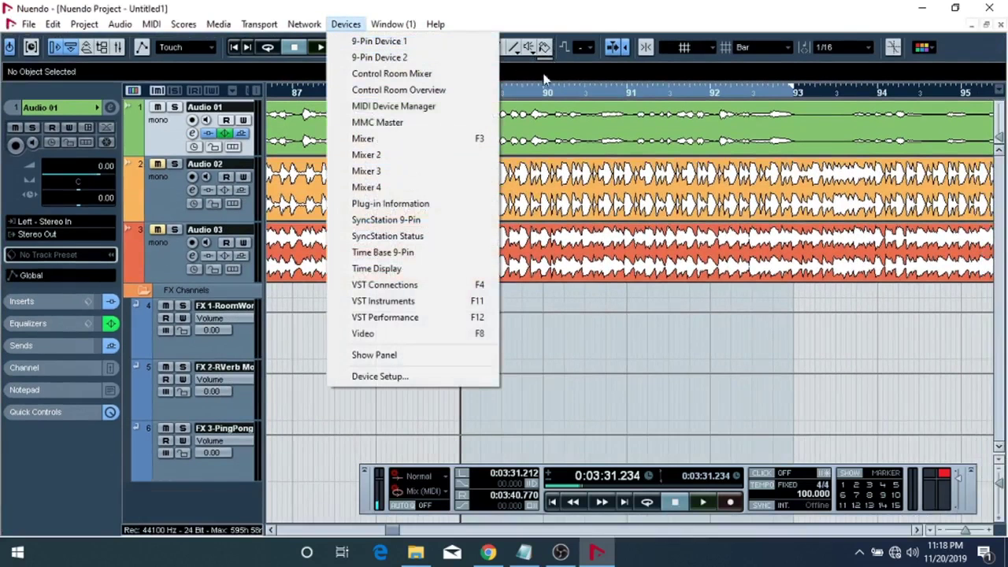
click(580, 18)
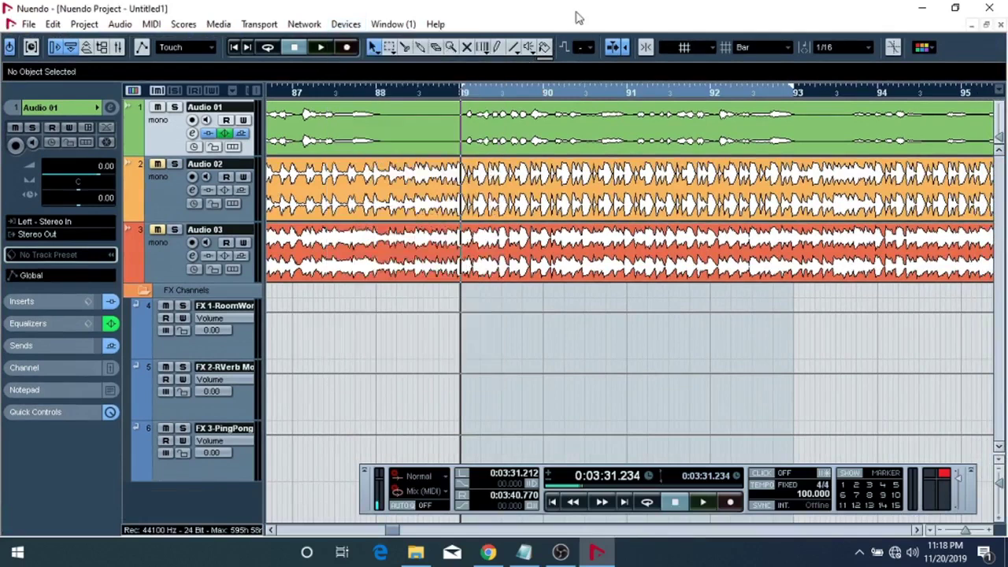
click(350, 27)
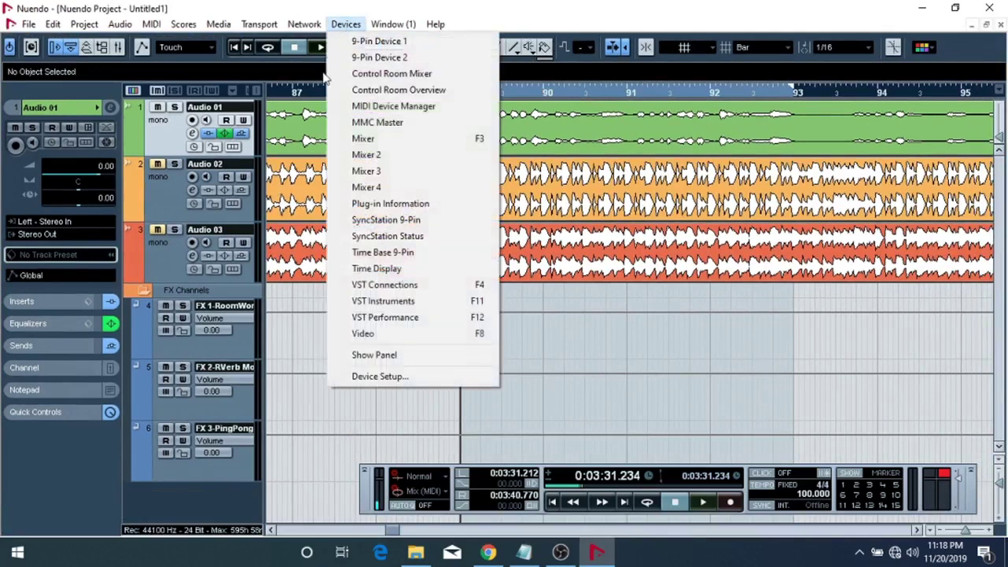
click(426, 140)
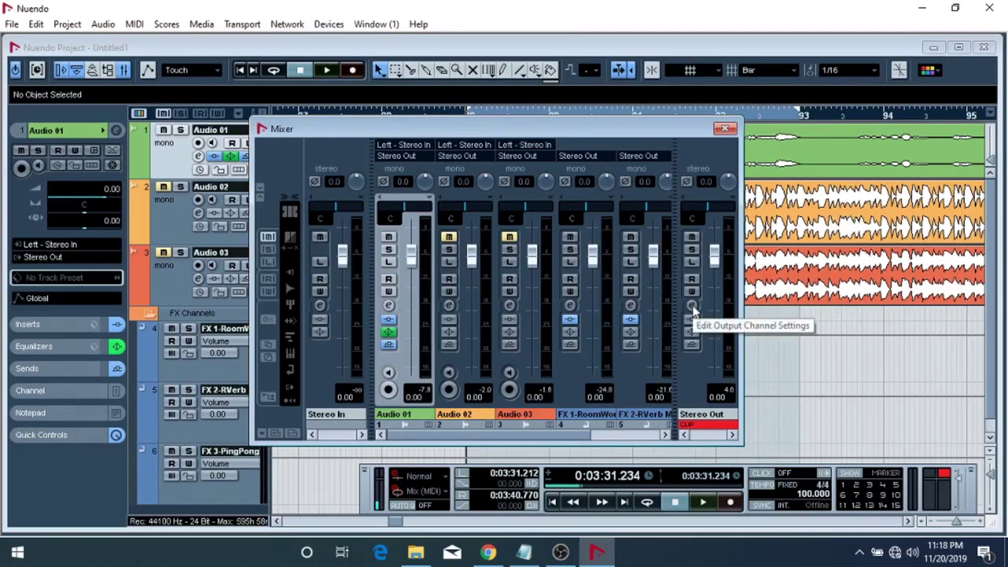
click(692, 306)
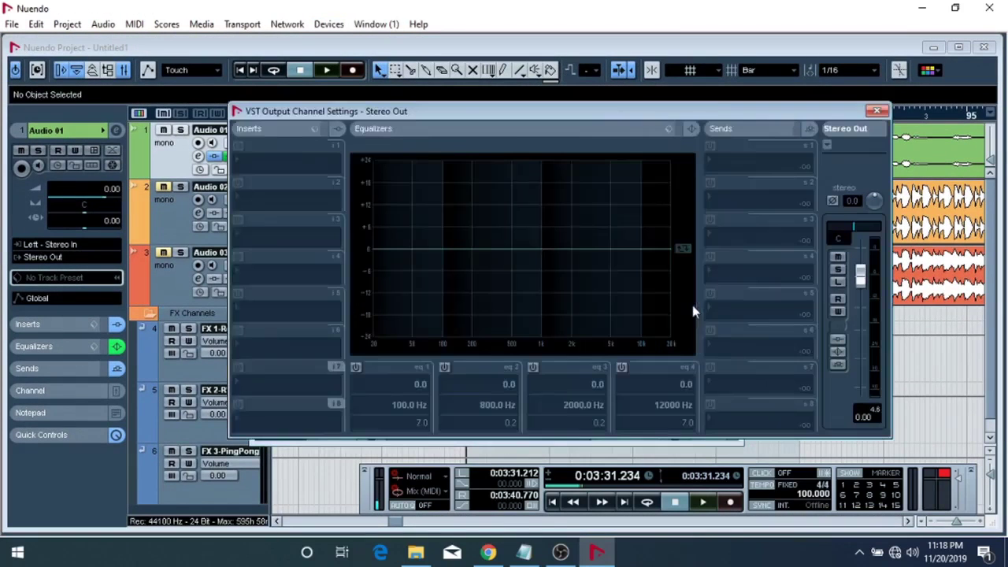
Step: Insert Maximizer in the first insert slot of the Stereo Out channel
click(242, 165)
mouse_move(274, 259)
mouse_move(429, 8)
click(574, 11)
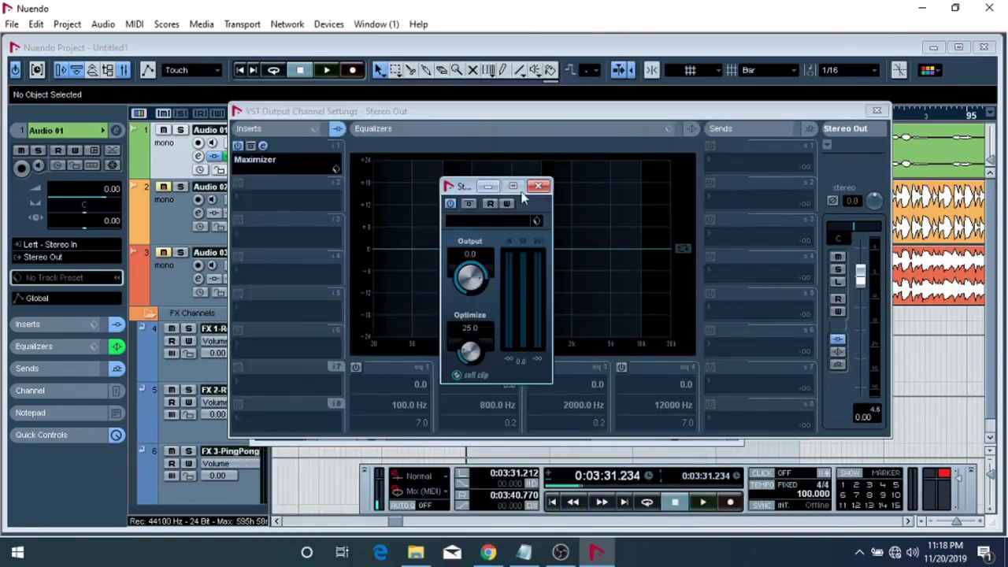
Step: Load the Shred Master preset in Maximizer and close the plug-in window
click(481, 222)
click(488, 395)
double_click(486, 406)
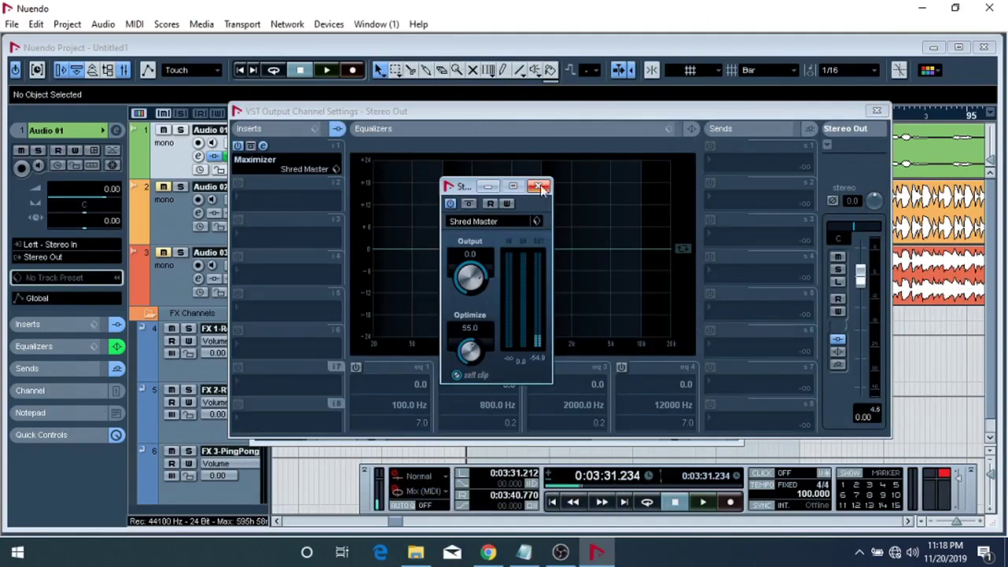
drag(489, 306, 540, 374)
drag(477, 295, 488, 265)
click(538, 187)
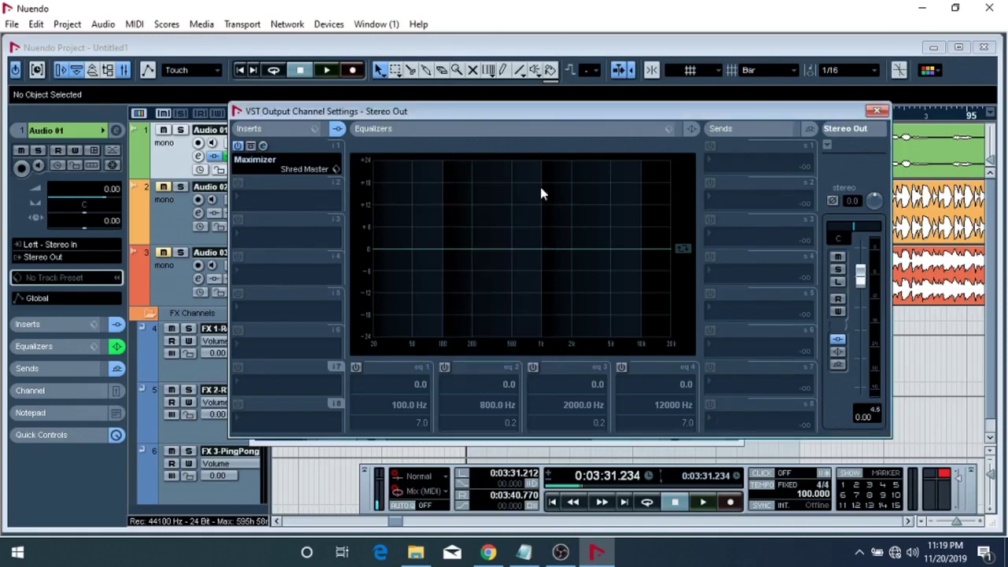
Step: Close the Stereo Out settings and the Mixer, maximize the project window, and play back the vocal briefly
click(877, 110)
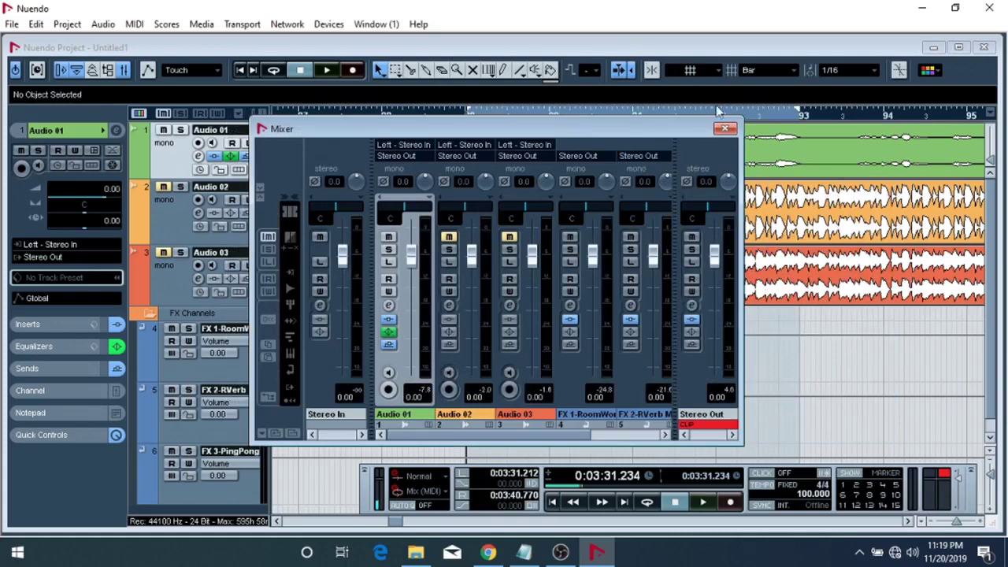
click(731, 131)
double_click(570, 48)
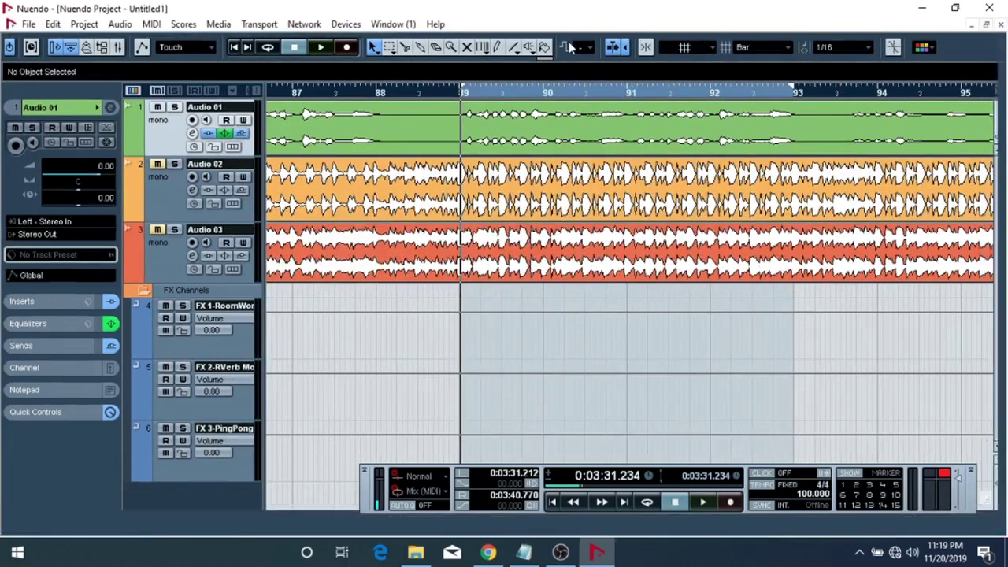
key(space)
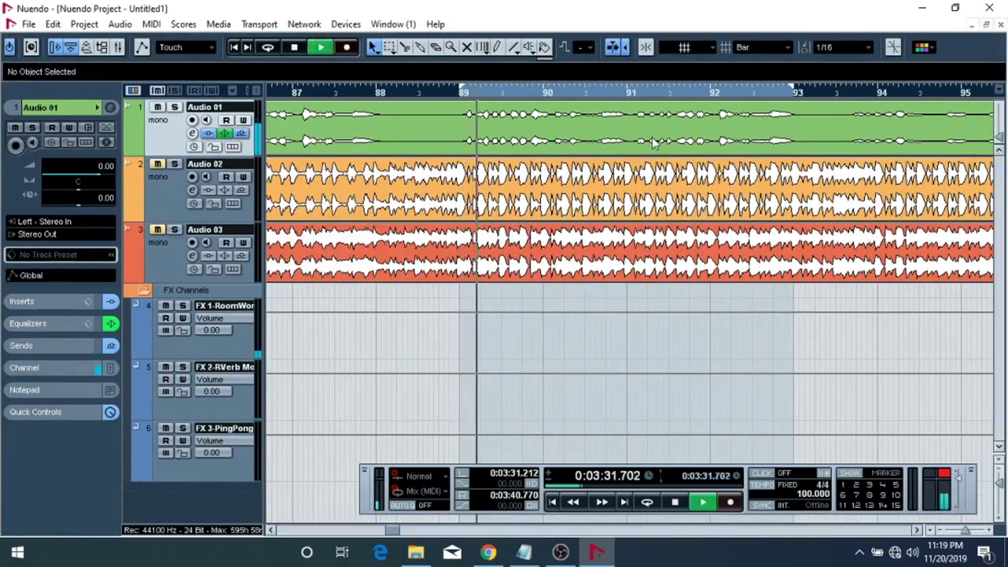
key(space)
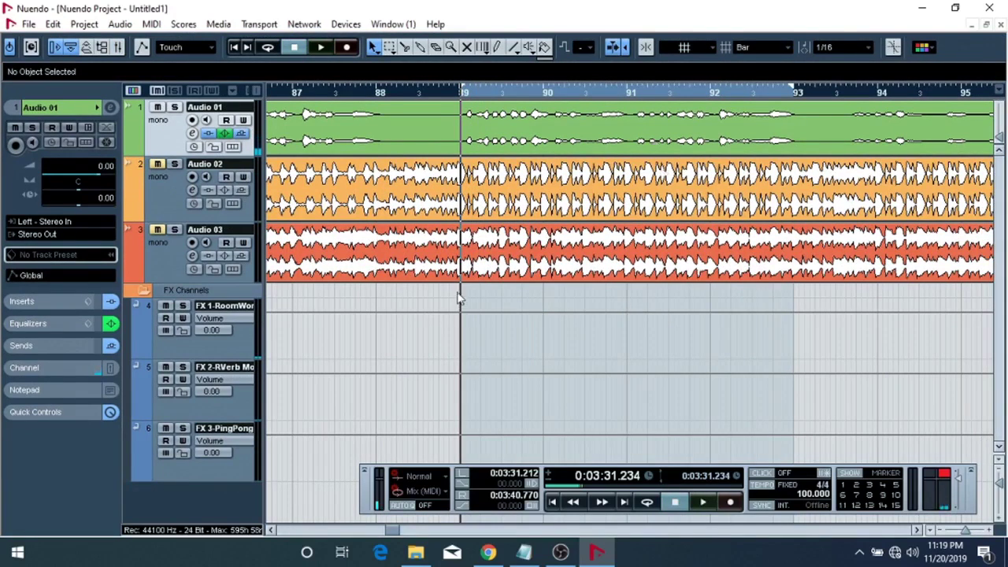
Step: Unmute Audio 02, and open Audio 01's channel settings
click(161, 183)
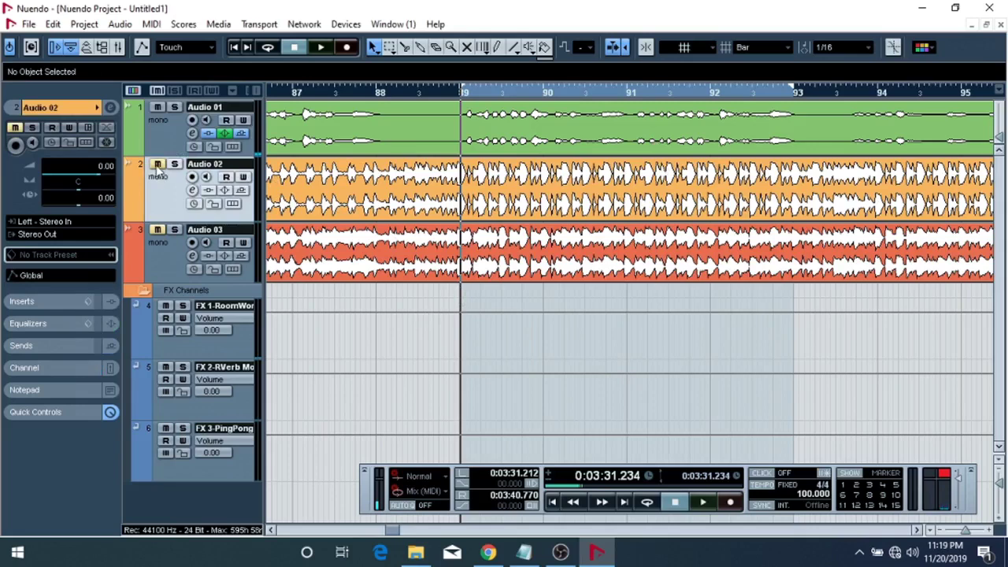
click(175, 150)
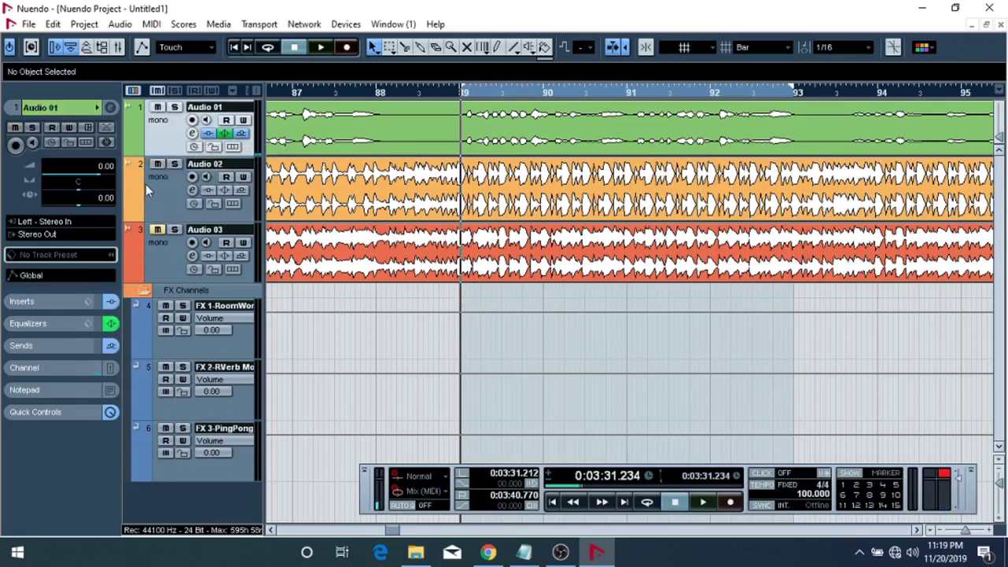
click(192, 133)
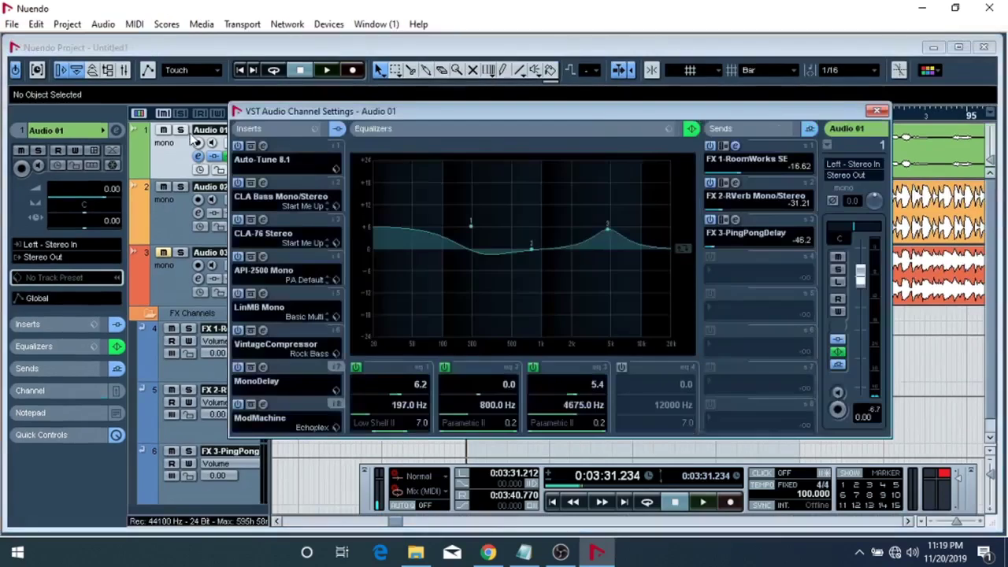
Step: Set the ModMachine mix on Audio 01 to 10, preview the sound, and close the plug-in window
click(264, 404)
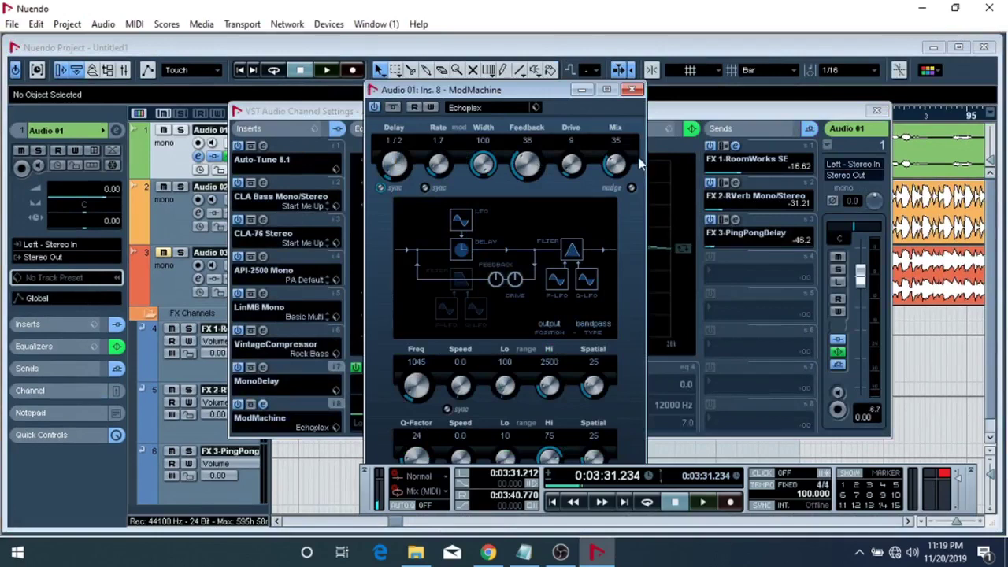
text(1)
key(space)
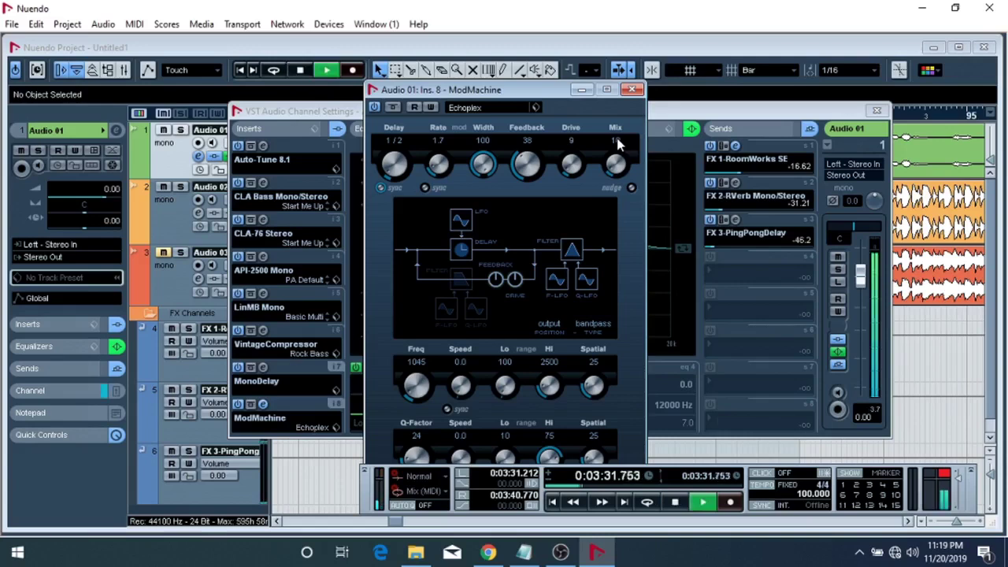
key(space)
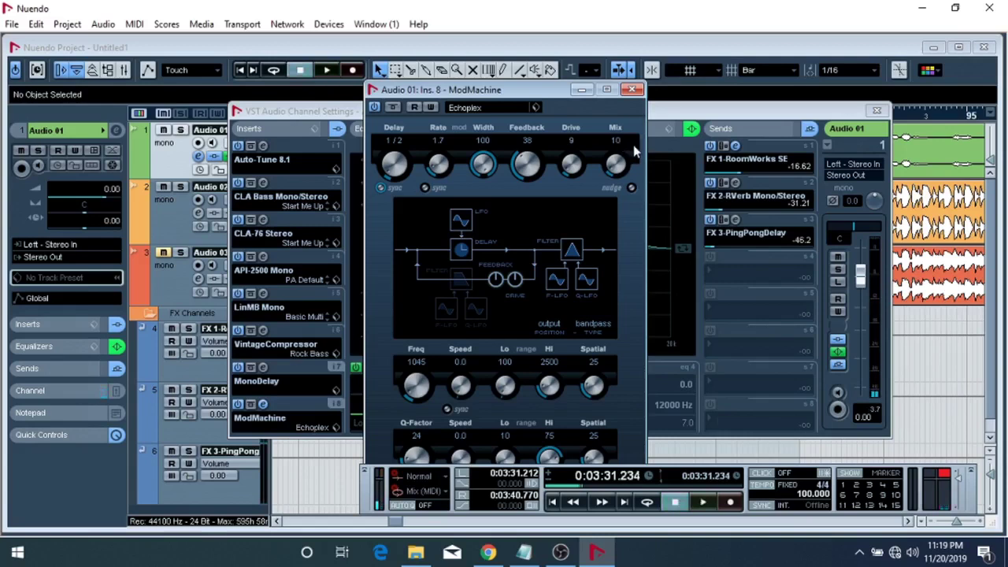
click(631, 91)
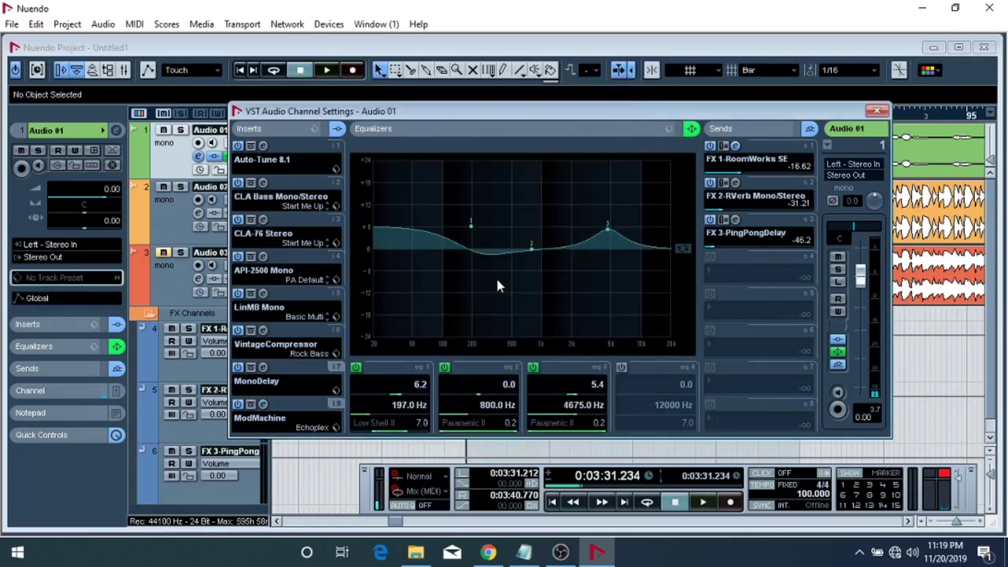
Step: Set the MonoDelay mix on Audio 01 to 5 and close the plug-in window
click(251, 367)
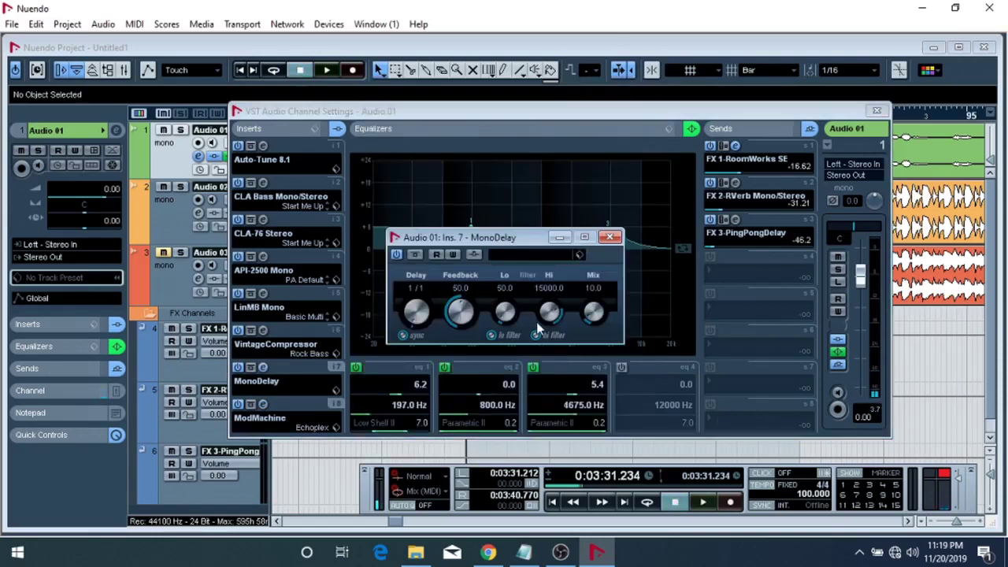
click(595, 289)
text(5)
key(Return)
click(610, 237)
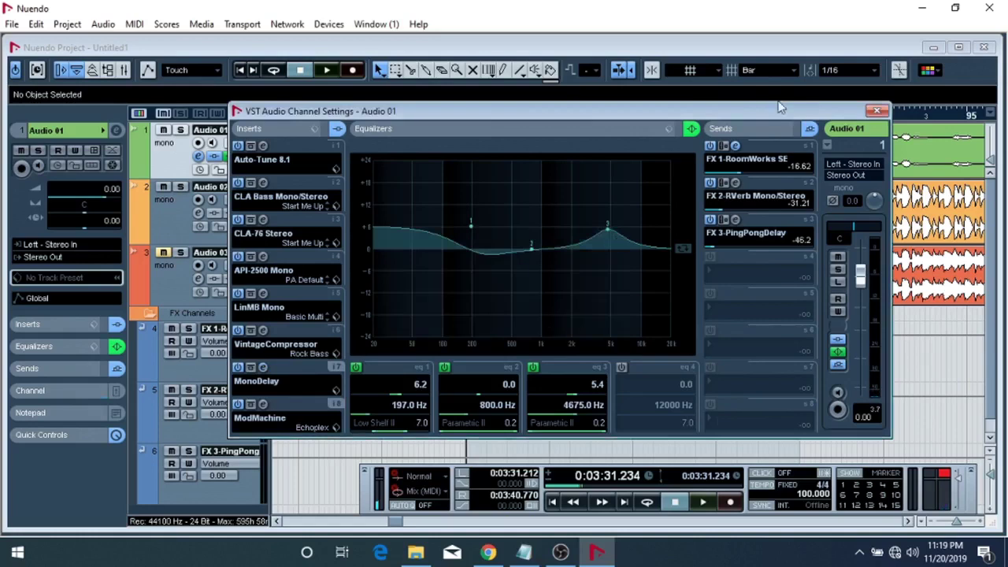
Step: Close Audio 01's channel settings, maximize the project window, and play back the vocal together with Audio 02
click(880, 111)
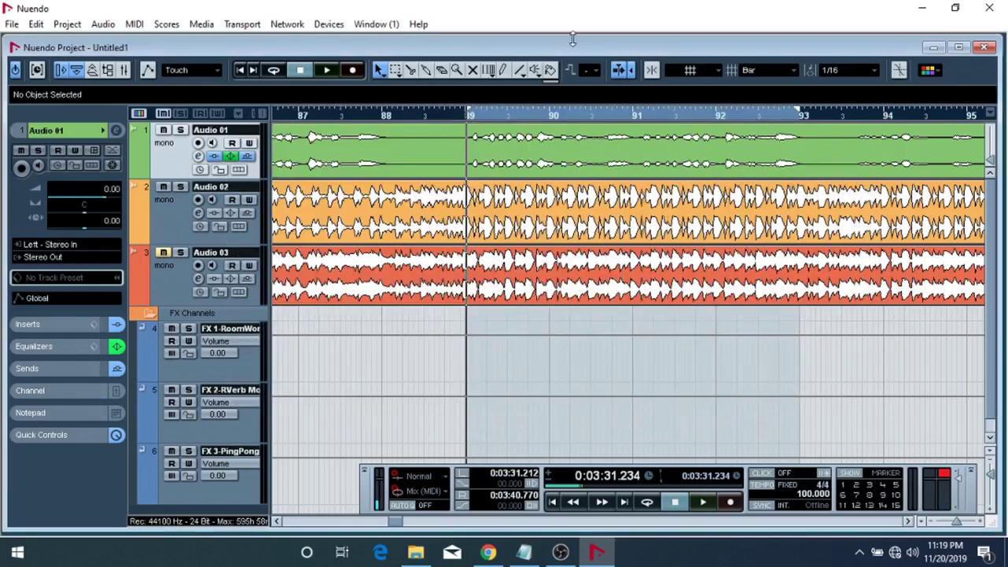
double_click(573, 42)
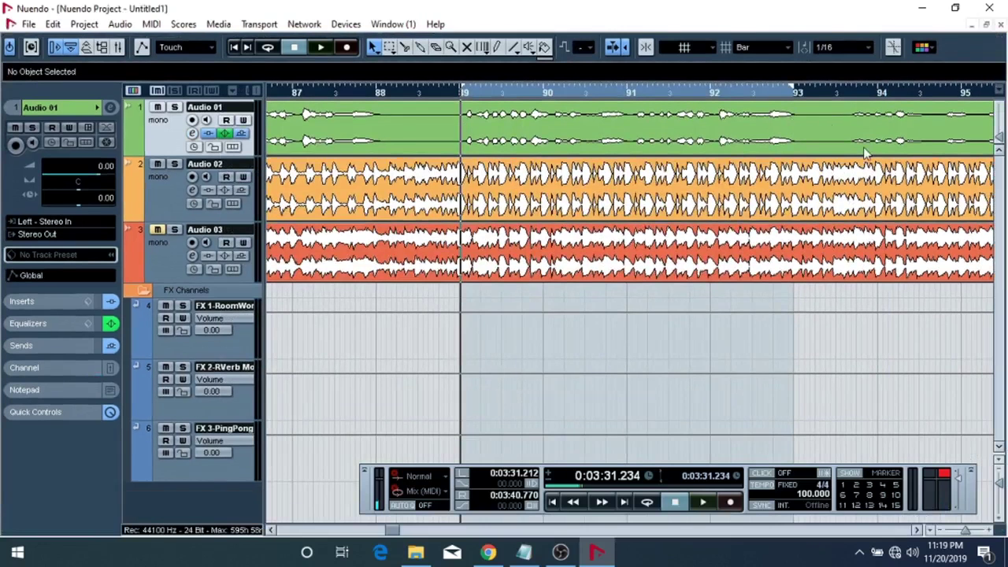
key(space)
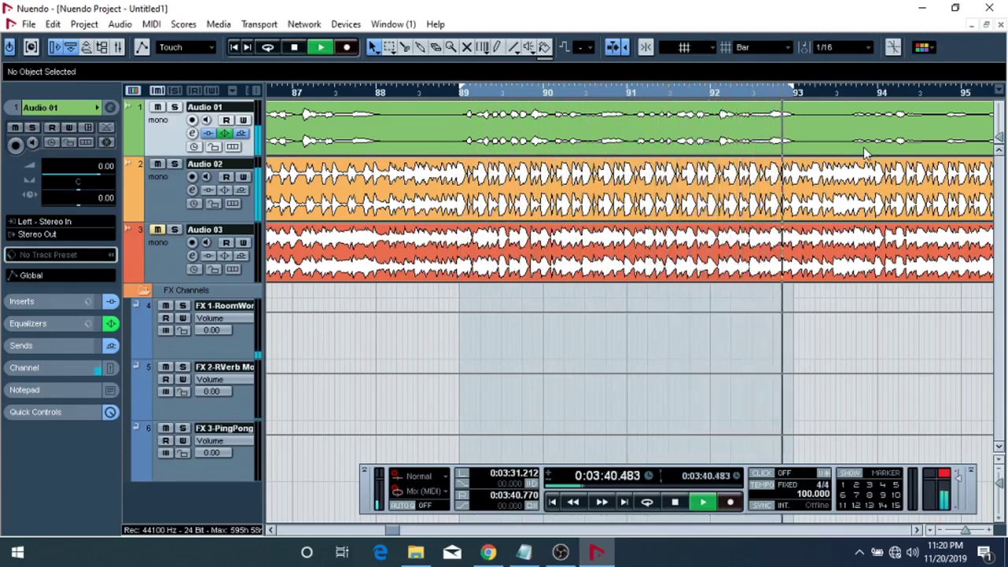
key(space)
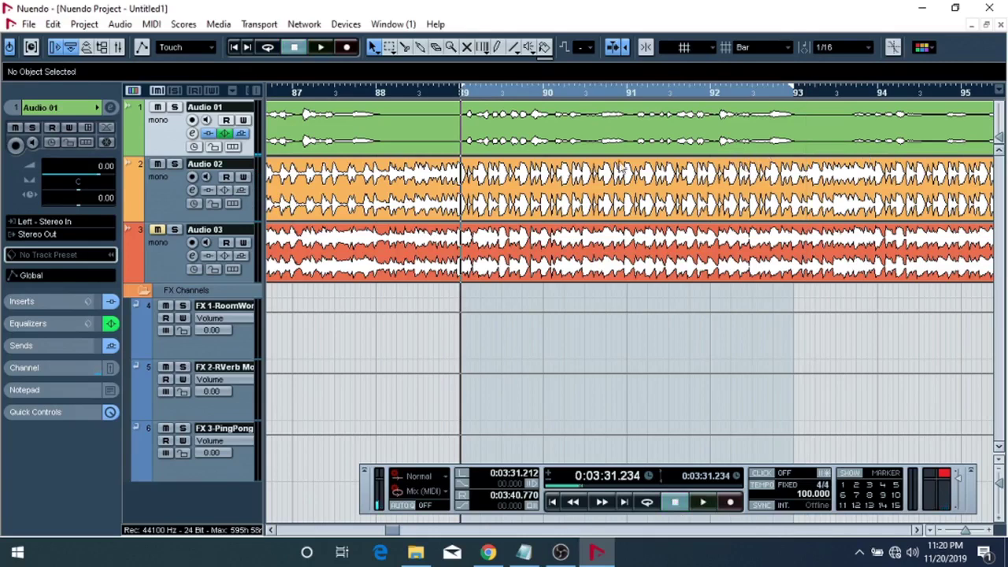
Step: Mute the Audio 02 and Audio 01 tracks
click(158, 163)
click(158, 108)
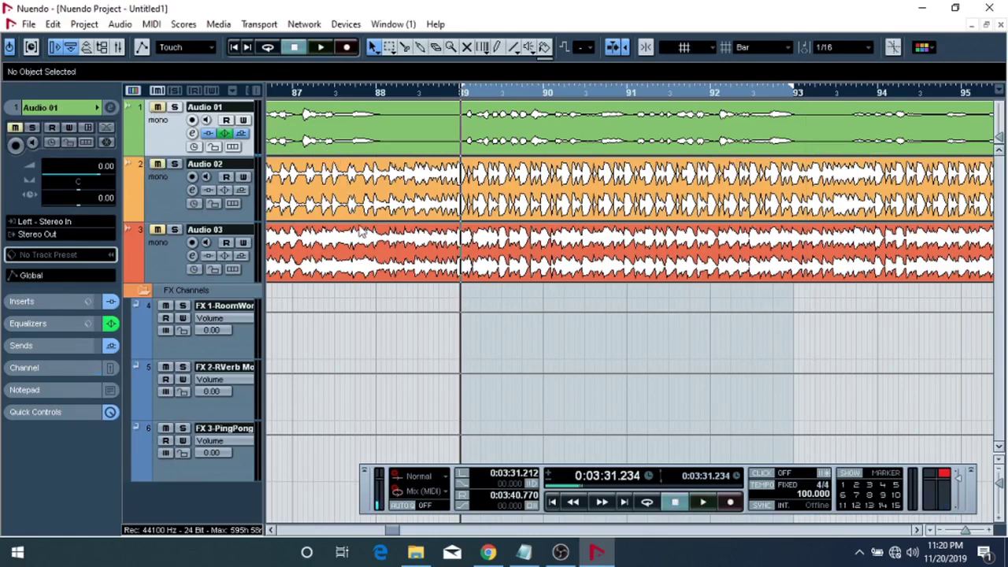